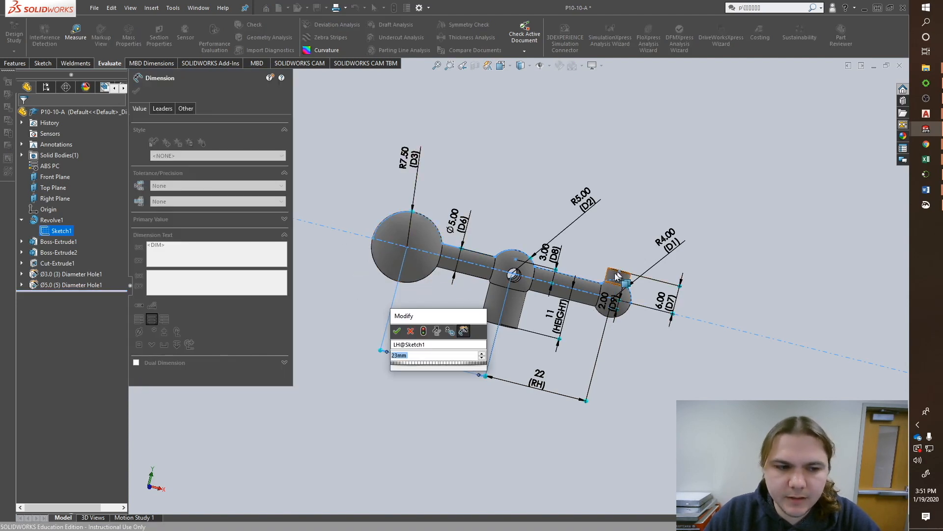
# - Accept 23 mm for the LH dimension of Sketch1 and close its properties
pyautogui.click(398, 331)
pyautogui.scroll(-2, 529, 320)
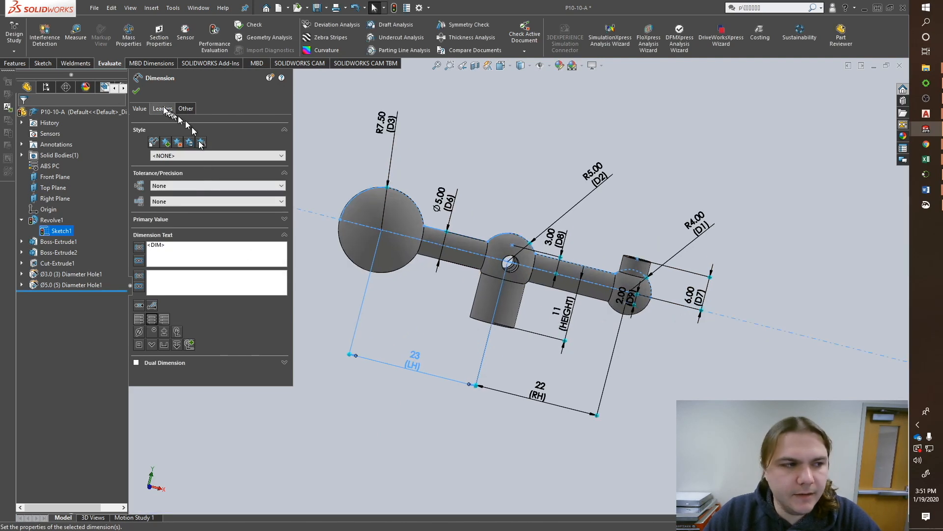
pyautogui.click(137, 92)
# - Display the Sketch1 dimensions on the model and inspect the HEIGHT dimension's primary name and value
pyautogui.click(39, 230)
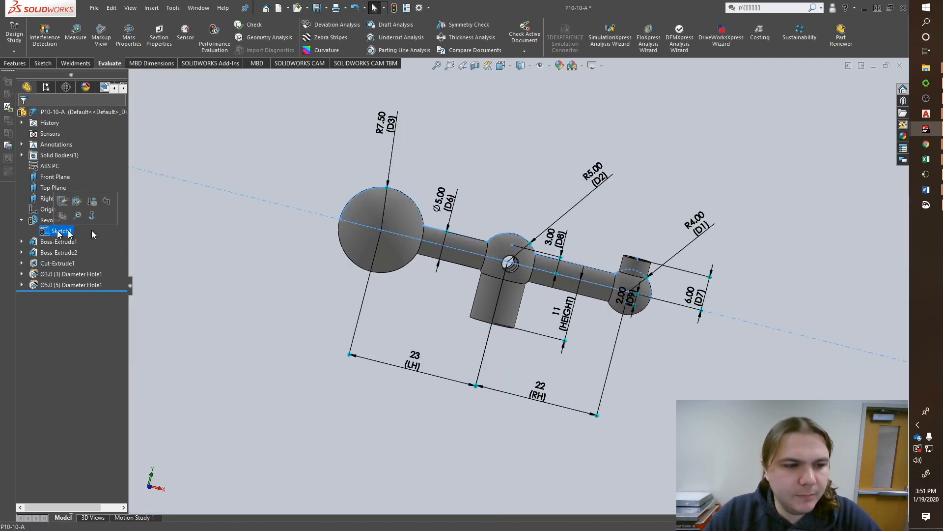
pyautogui.scroll(-2, 585, 295)
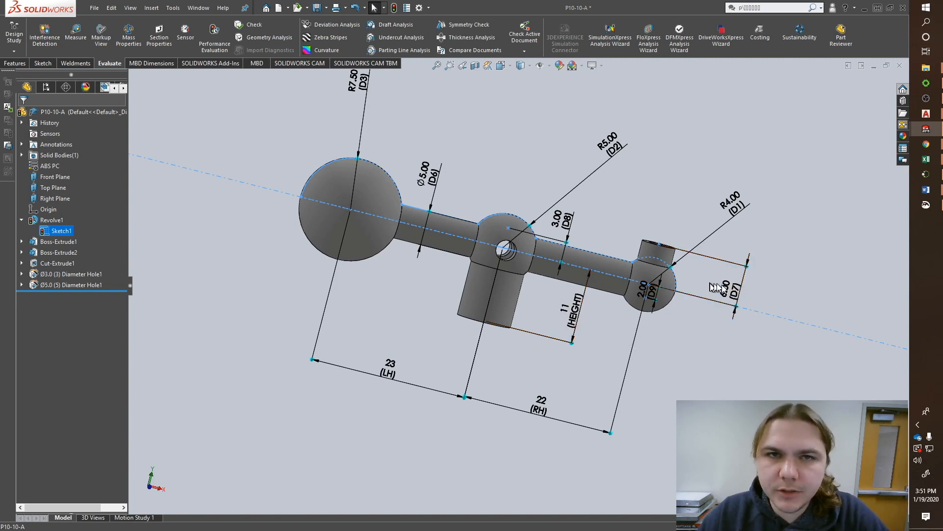
pyautogui.moveTo(658, 256); pyautogui.dragTo(639, 305, button='middle')
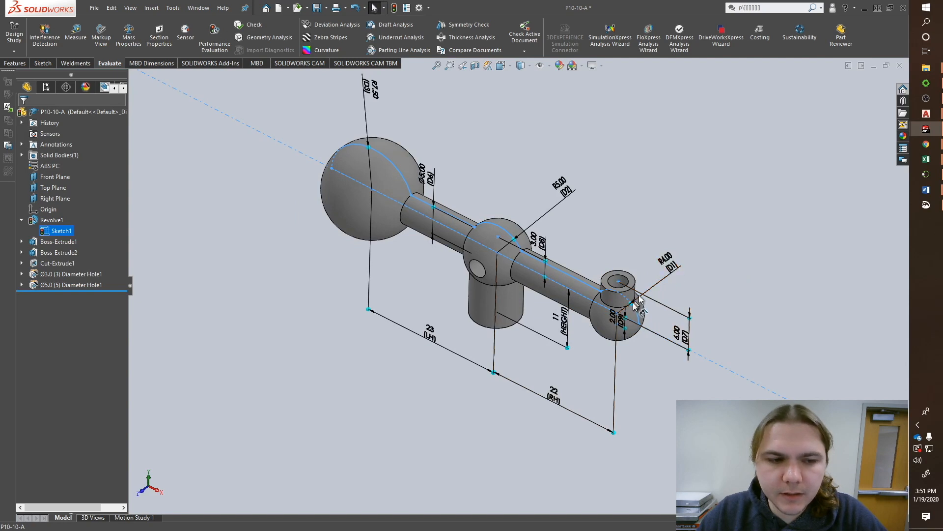
pyautogui.moveTo(585, 331); pyautogui.dragTo(628, 281, button='middle')
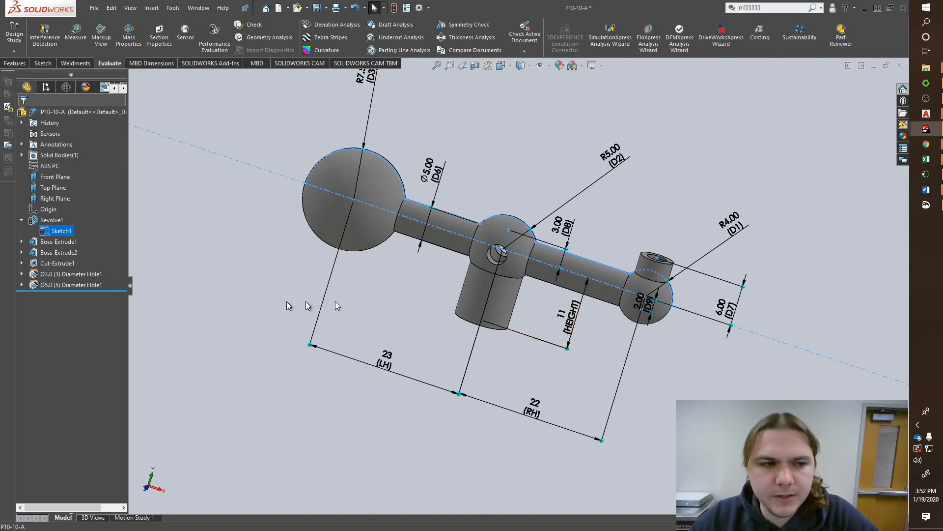
pyautogui.click(549, 67)
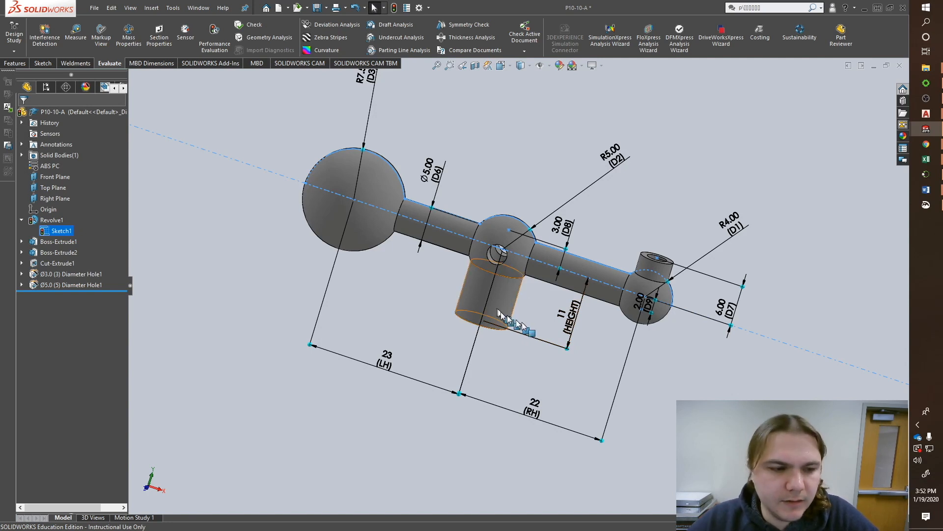
pyautogui.click(533, 344)
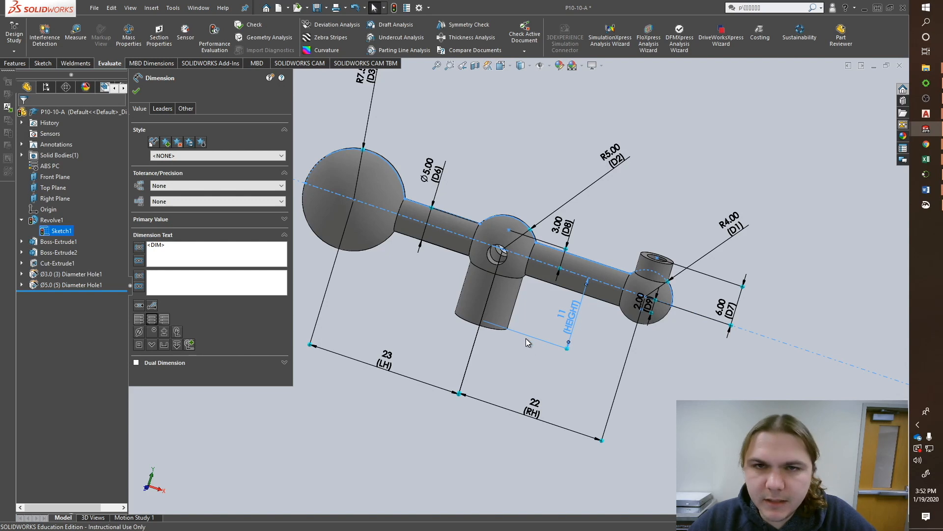
pyautogui.click(168, 221)
pyautogui.click(211, 230)
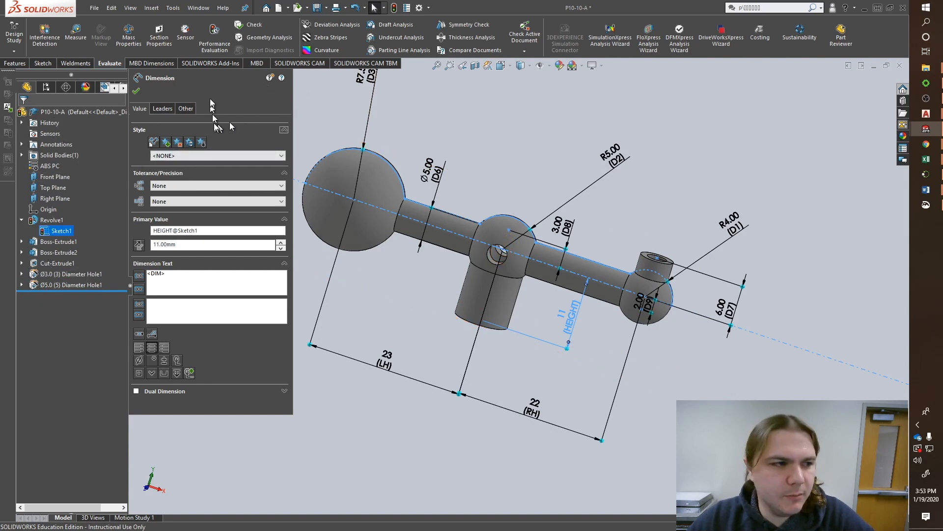
# - Try docking the dimension properties over the feature tree with the flyout tree expanded, and float them beside the tree again
pyautogui.moveTo(208, 80); pyautogui.dragTo(76, 113)
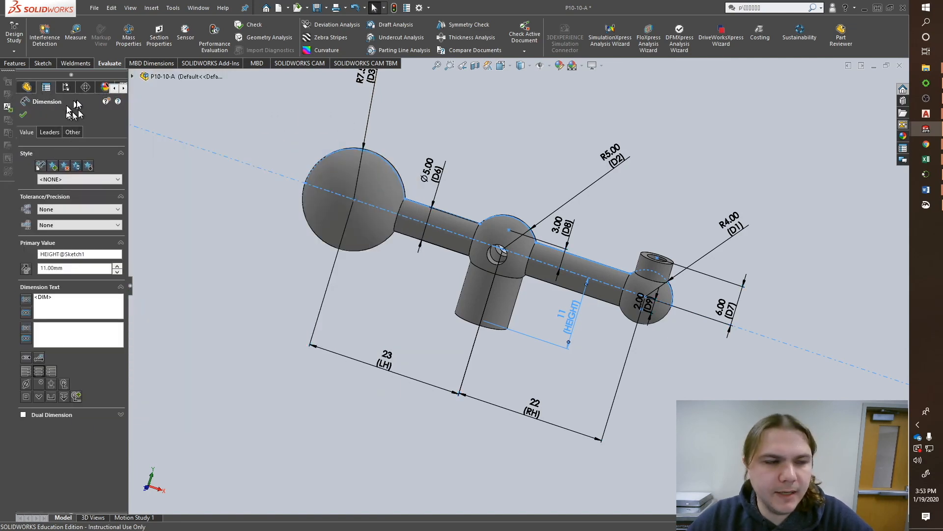
pyautogui.moveTo(89, 108); pyautogui.dragTo(171, 91)
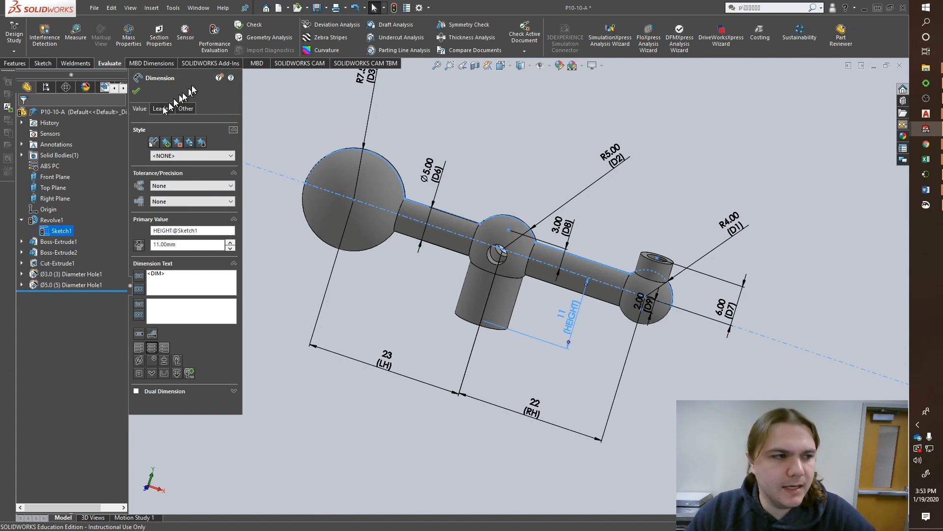
pyautogui.moveTo(195, 76); pyautogui.dragTo(81, 102)
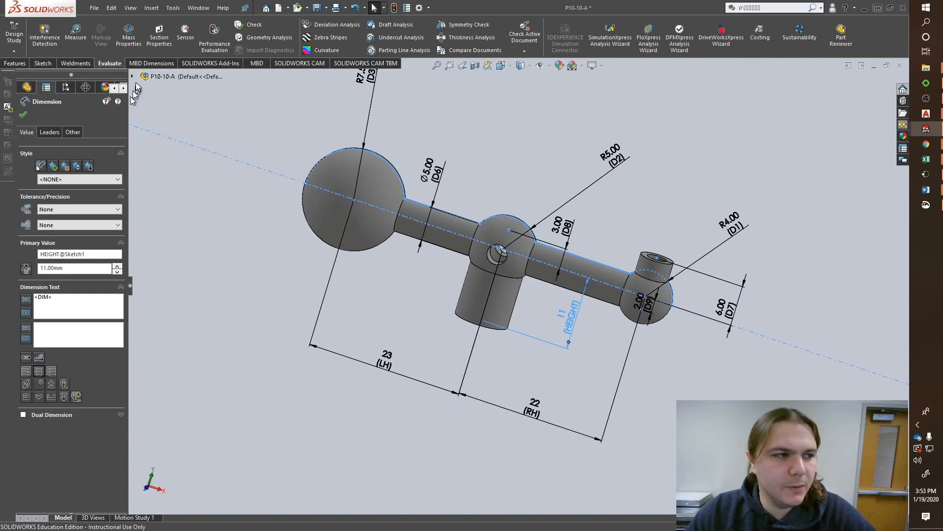
pyautogui.click(133, 77)
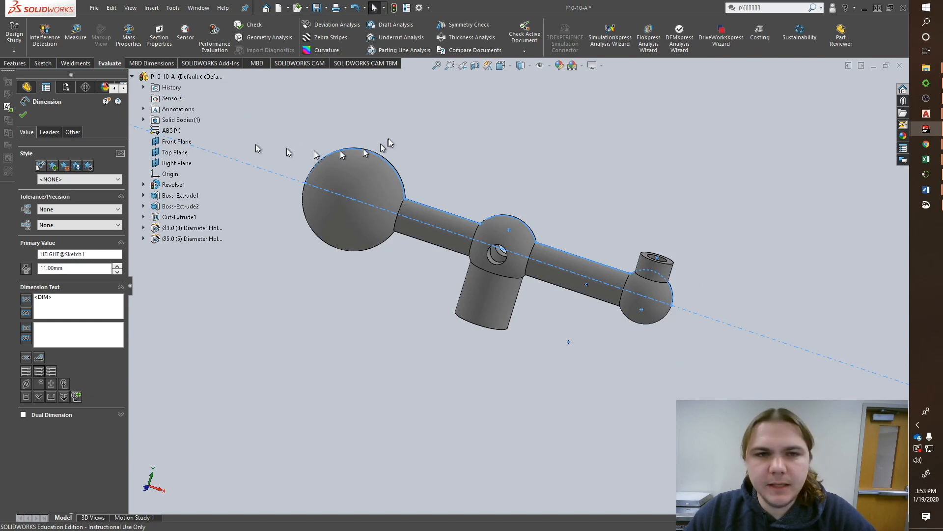
pyautogui.moveTo(73, 100); pyautogui.dragTo(178, 81)
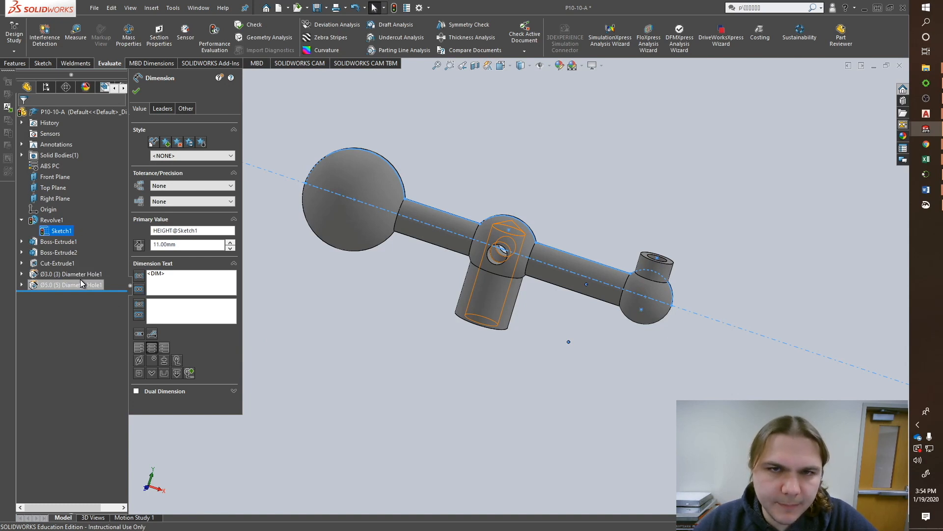
# - Display the Sketch1 dimensions again and examine them closely around the central ball
pyautogui.click(67, 233)
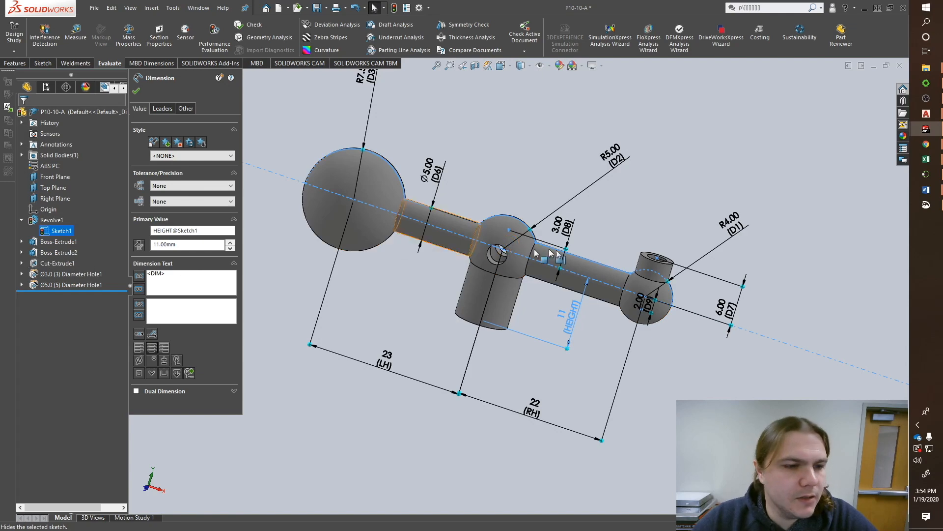
pyautogui.scroll(-5, 550, 225)
pyautogui.scroll(5, 550, 224)
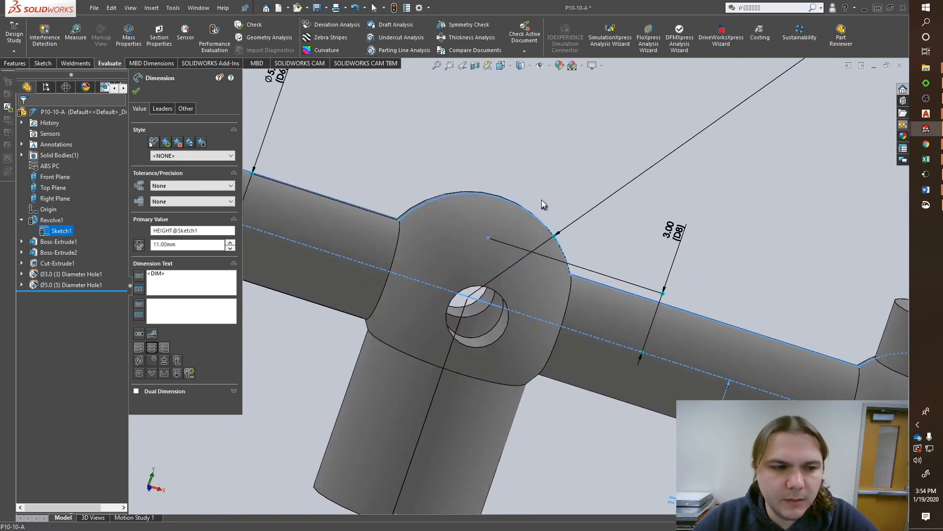
pyautogui.moveTo(584, 291); pyautogui.dragTo(587, 277, button='middle')
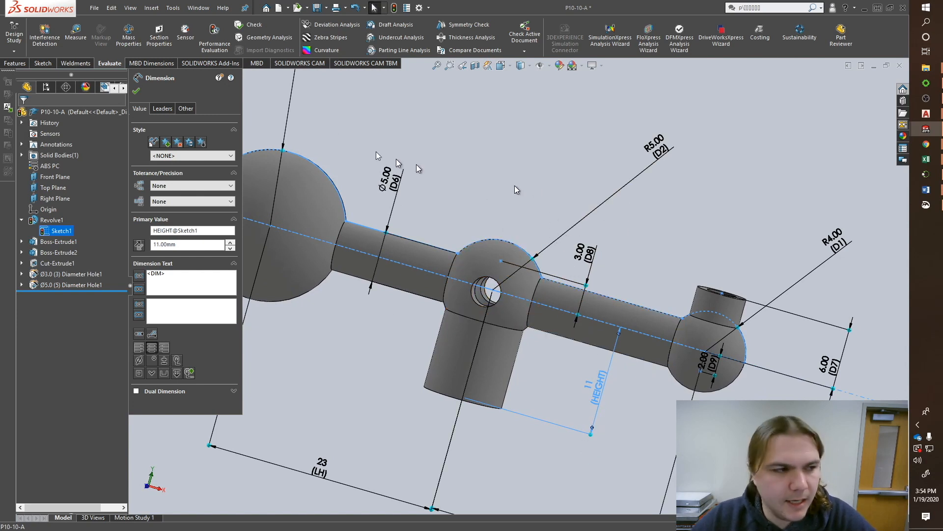
# - Open the 3.0 mm diameter hole's definition, review its end condition options, and accept it with Up To Vertex
pyautogui.click(63, 276)
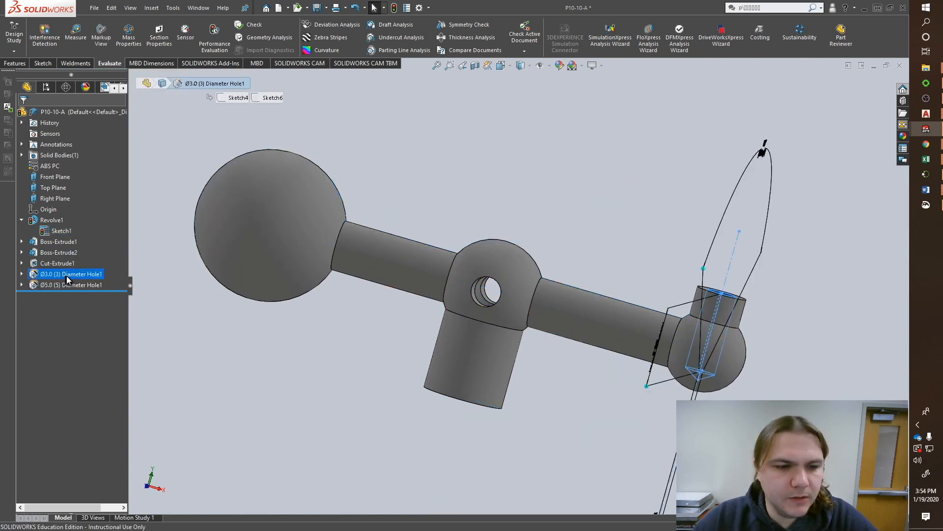
pyautogui.rightClick(67, 275)
pyautogui.click(78, 246)
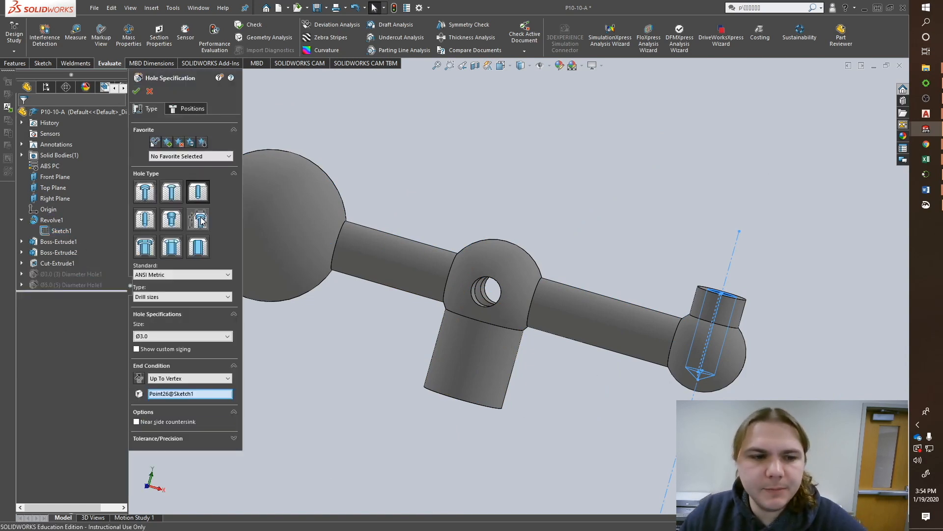
pyautogui.click(166, 379)
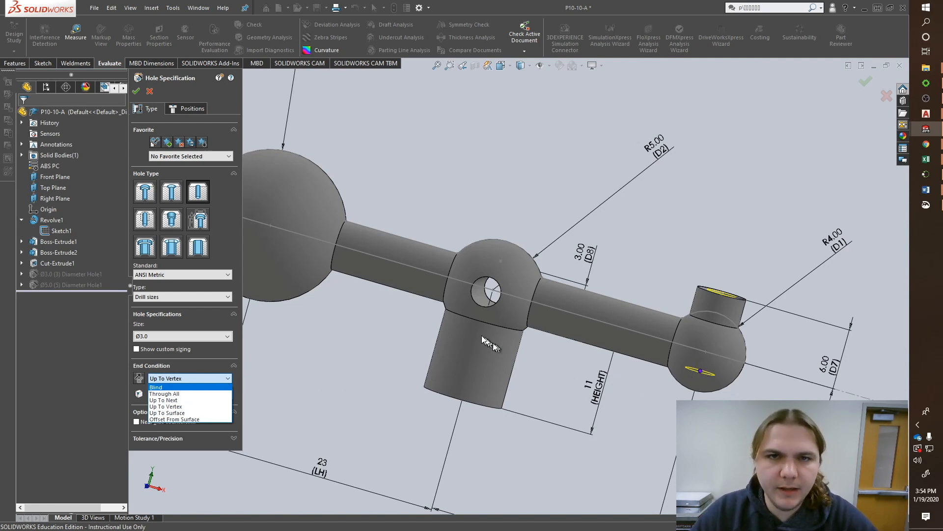
pyautogui.click(137, 91)
pyautogui.click(136, 92)
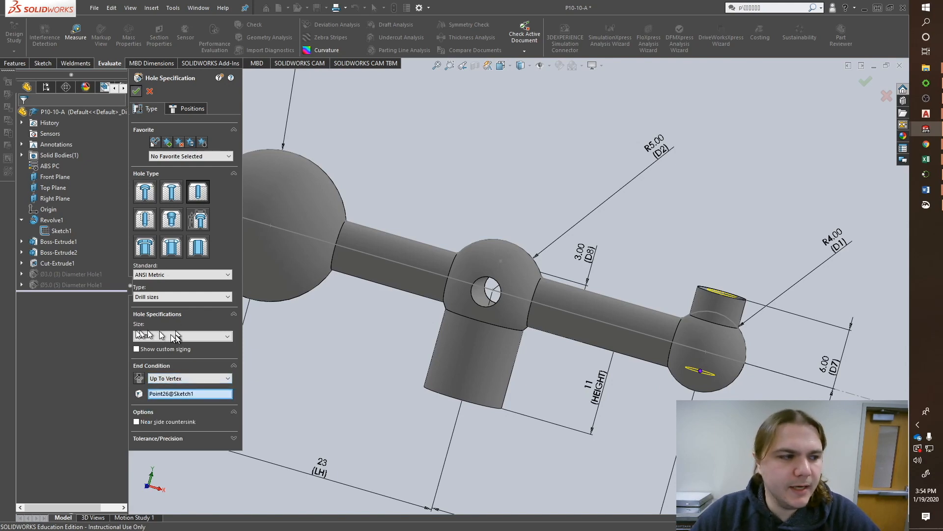
# - Set the HEIGHT dimension of Sketch1 to 15 mm and inspect the part from several sides
pyautogui.click(62, 230)
pyautogui.click(596, 388)
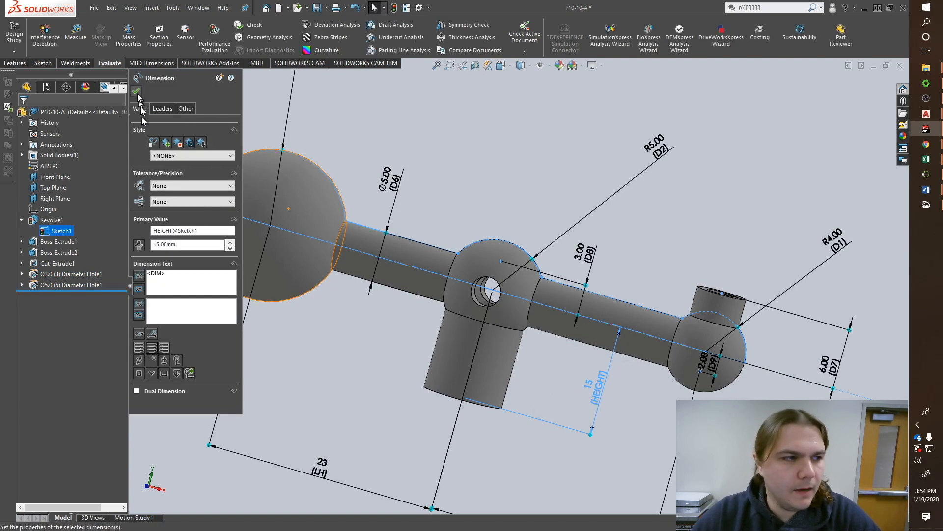
pyautogui.click(137, 91)
pyautogui.moveTo(491, 348); pyautogui.dragTo(473, 225, button='middle')
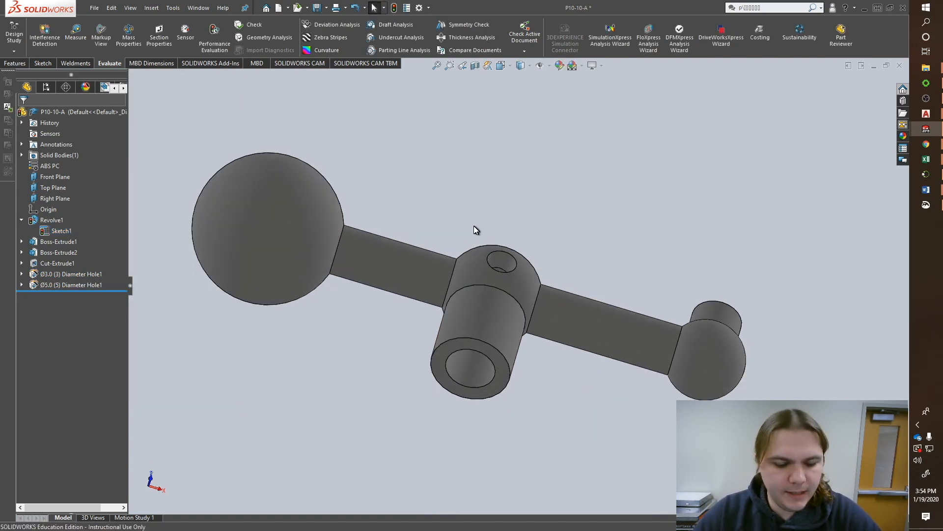
pyautogui.moveTo(529, 274); pyautogui.dragTo(599, 219, button='middle')
pyautogui.moveTo(558, 289); pyautogui.dragTo(502, 352, button='middle')
pyautogui.moveTo(597, 164); pyautogui.dragTo(489, 249, button='middle')
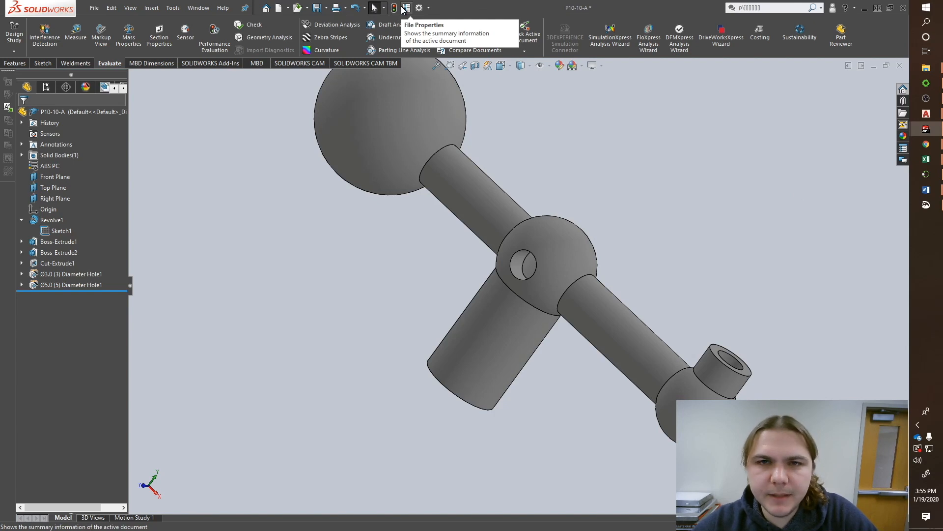
# - Add a configuration-specific Description property to the Default configuration with the text "P10-10:" as its value
pyautogui.click(405, 8)
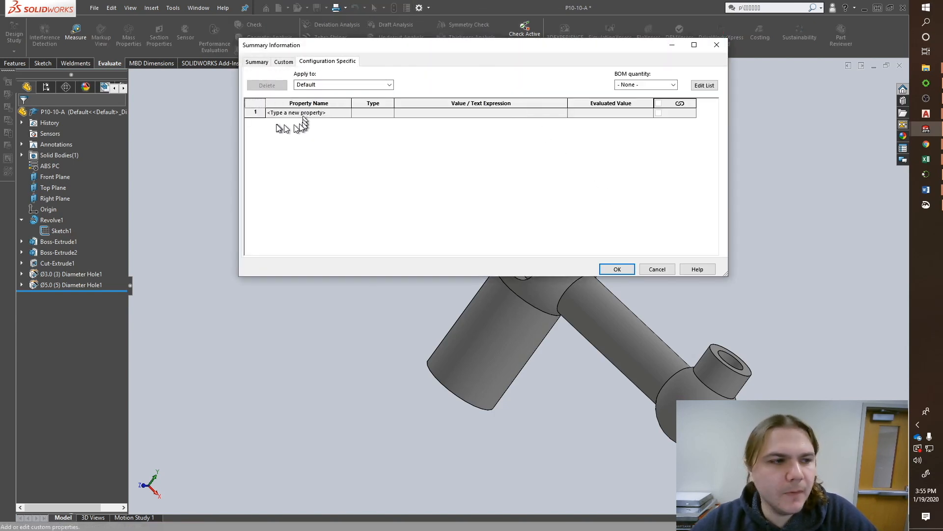
pyautogui.click(275, 113)
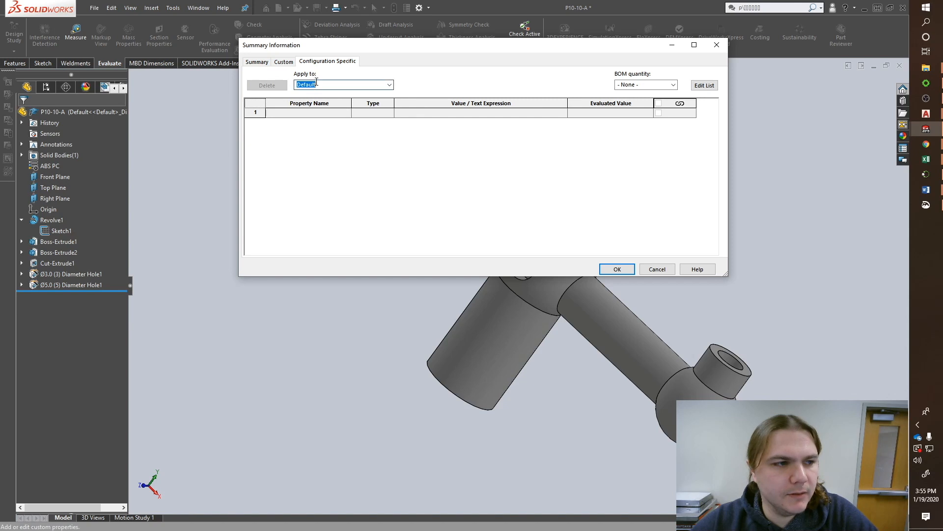
pyautogui.click(347, 116)
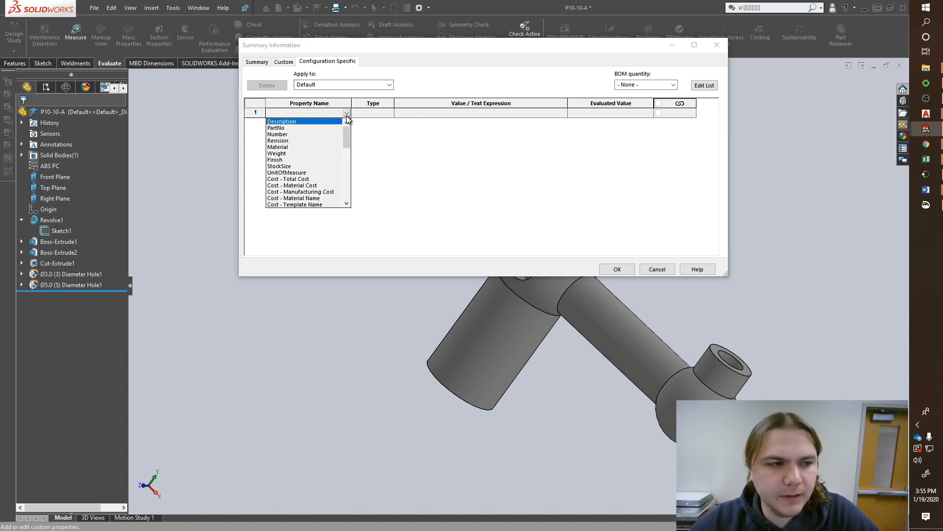
pyautogui.click(293, 121)
pyautogui.click(439, 115)
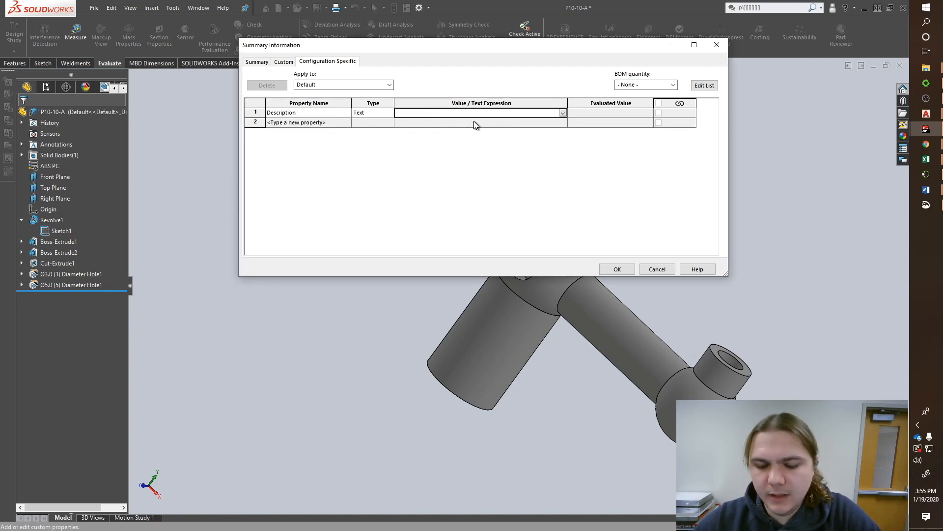
pyautogui.write('P')
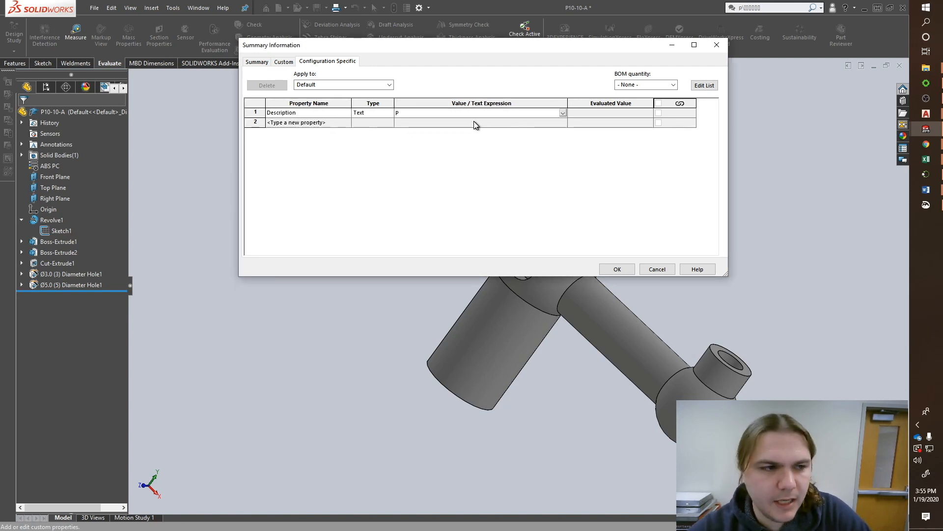
pyautogui.write('10-10')
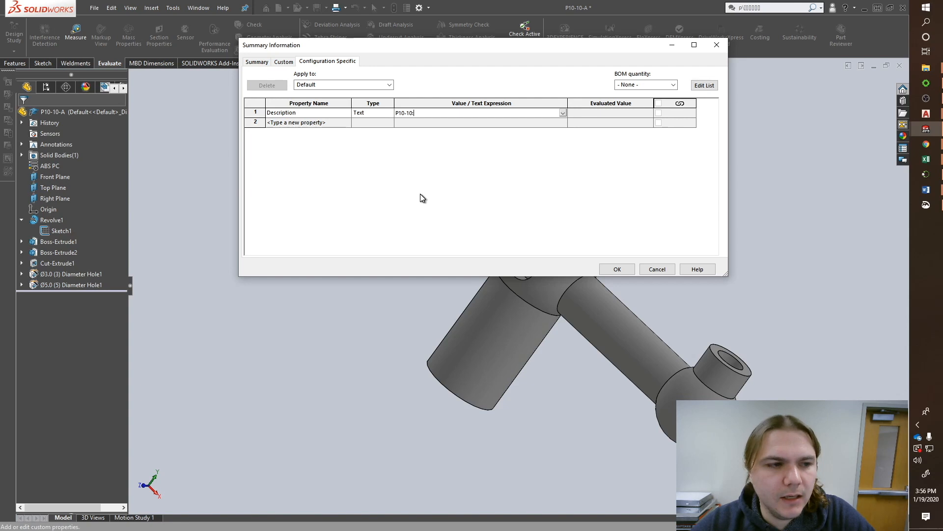
# - Append the linked HEIGHT dimension, the text "X LH" and the linked LH dimension from Sketch1 to the Description value
pyautogui.click(65, 235)
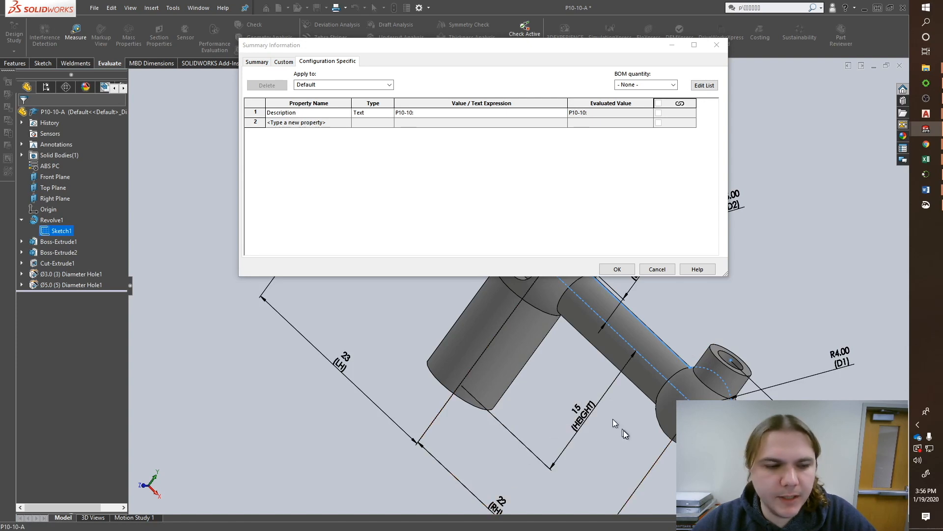
pyautogui.click(588, 415)
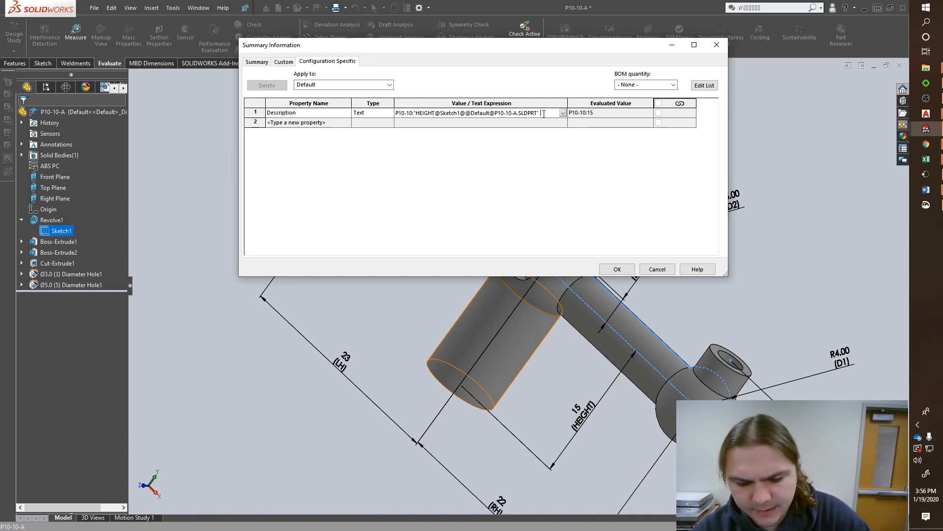
pyautogui.write('L')
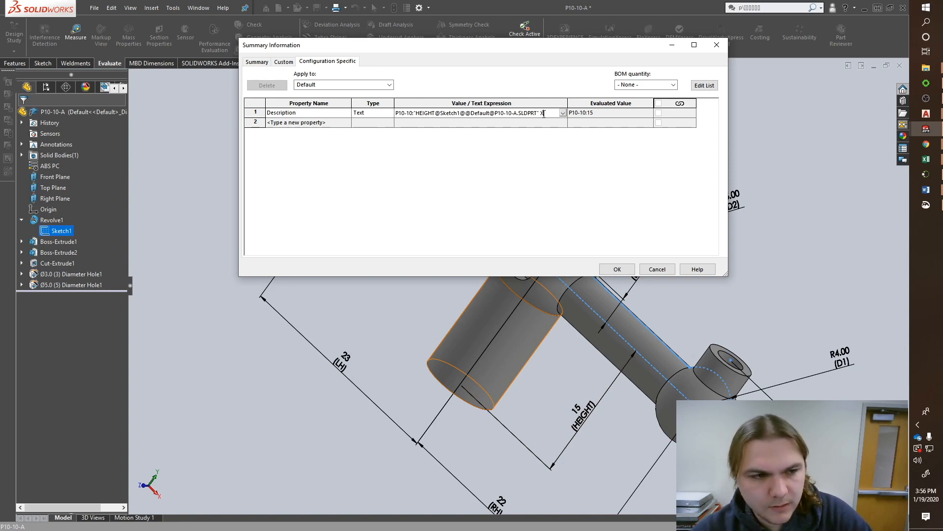
pyautogui.write('LH')
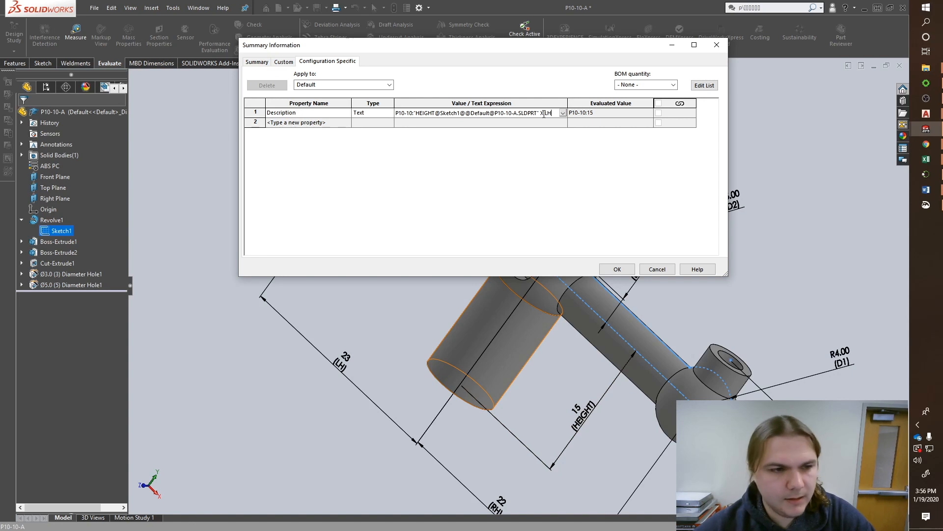
pyautogui.click(345, 357)
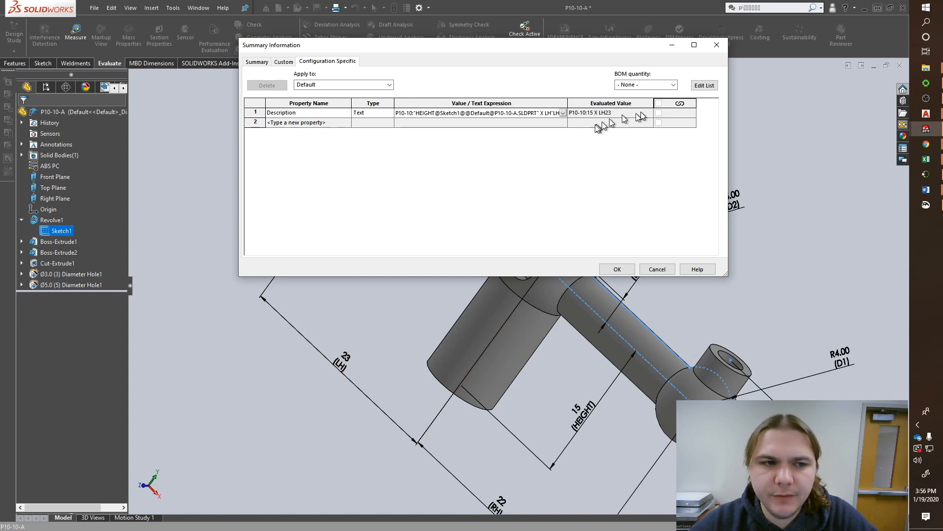
pyautogui.moveTo(545, 112); pyautogui.dragTo(612, 115)
pyautogui.press('Right')
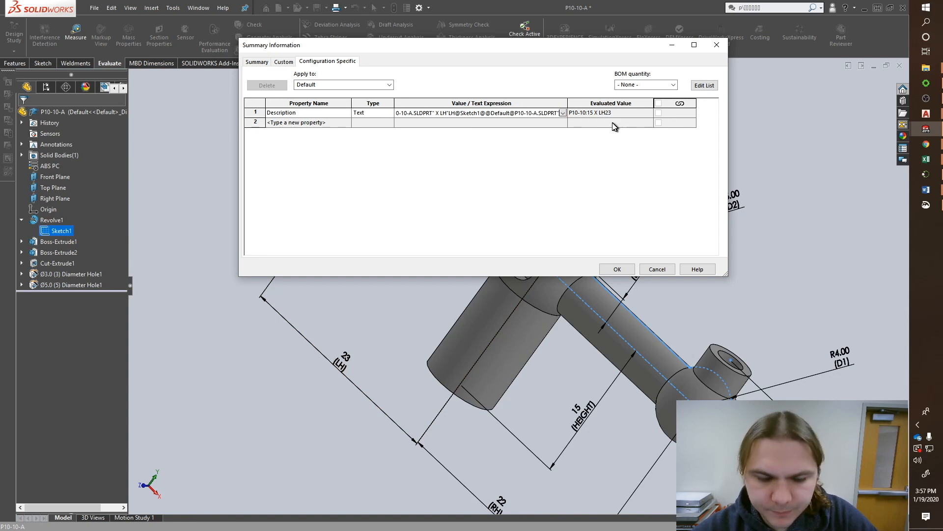
# - Append the text "X RH", the linked RH dimension from Sketch1 and a closing colon to the Description value, and accept the properties
pyautogui.write('x')
pyautogui.press('BackSpace')
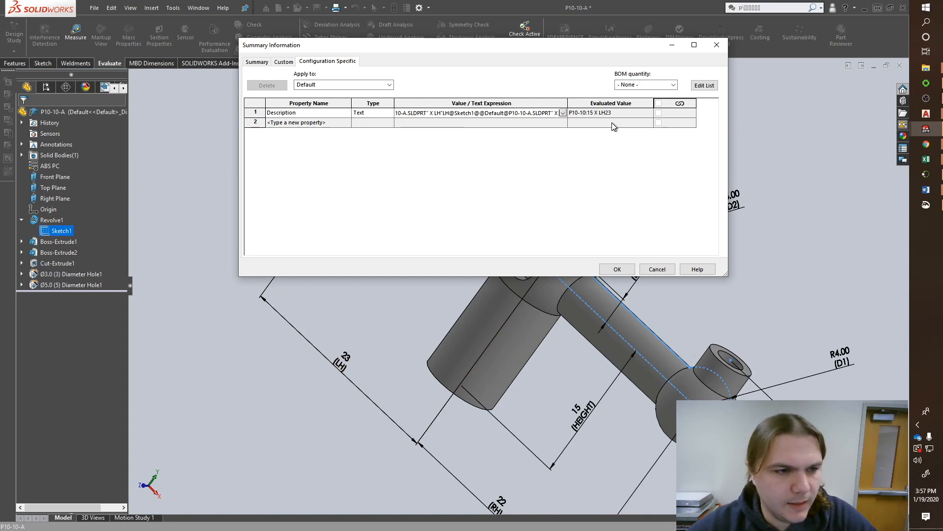
pyautogui.write('RH')
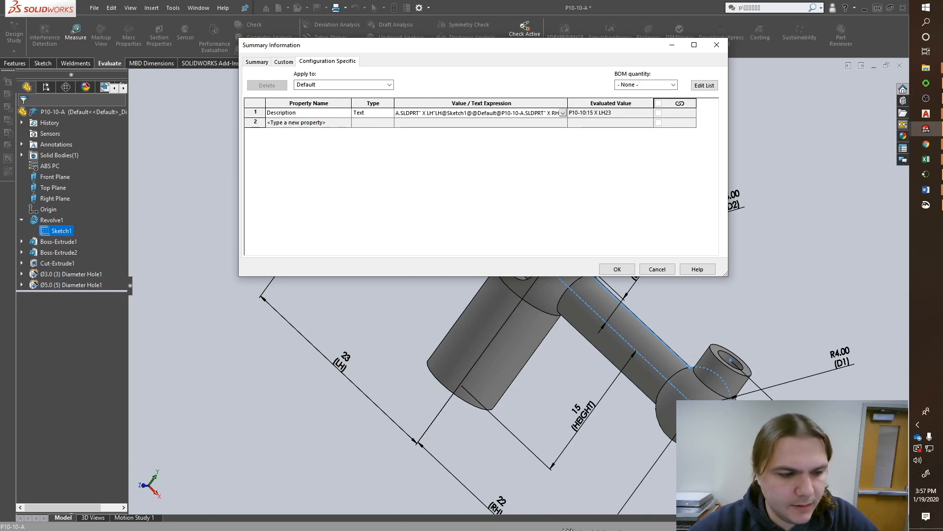
pyautogui.click(497, 504)
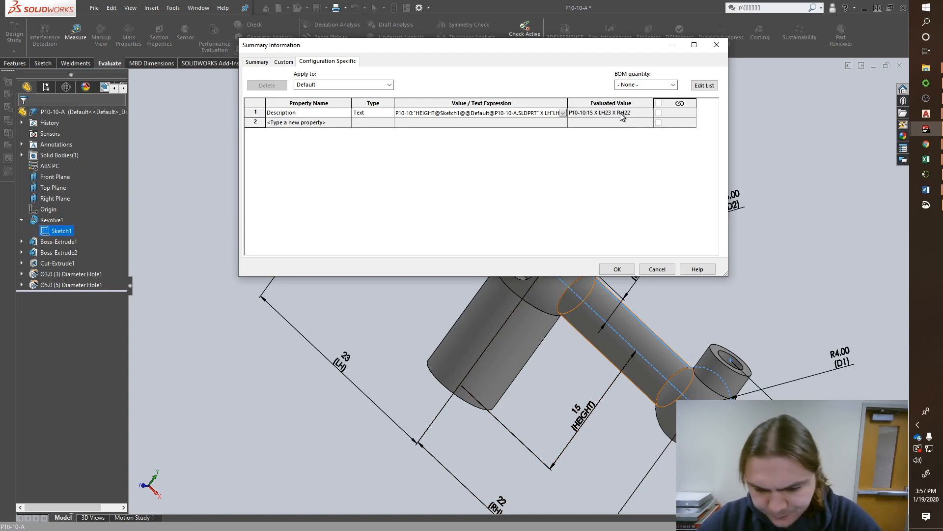
pyautogui.write(':')
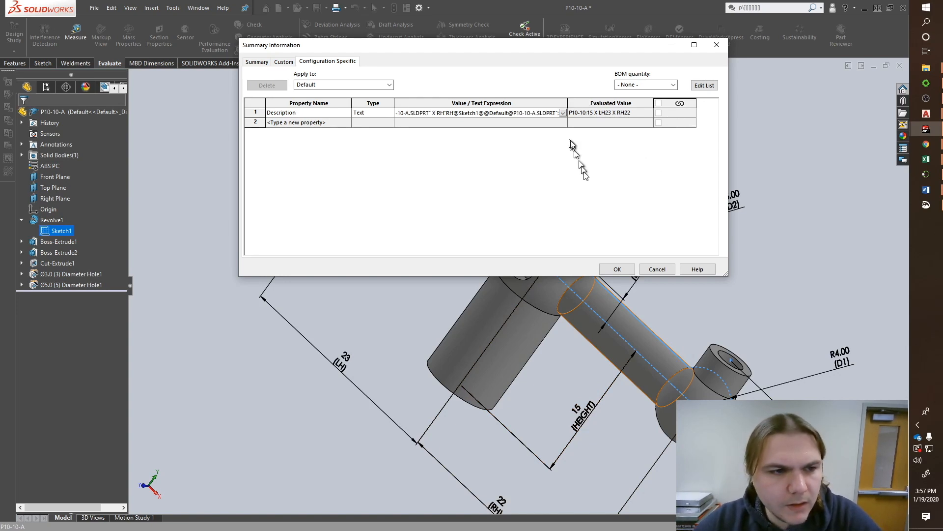
pyautogui.click(617, 270)
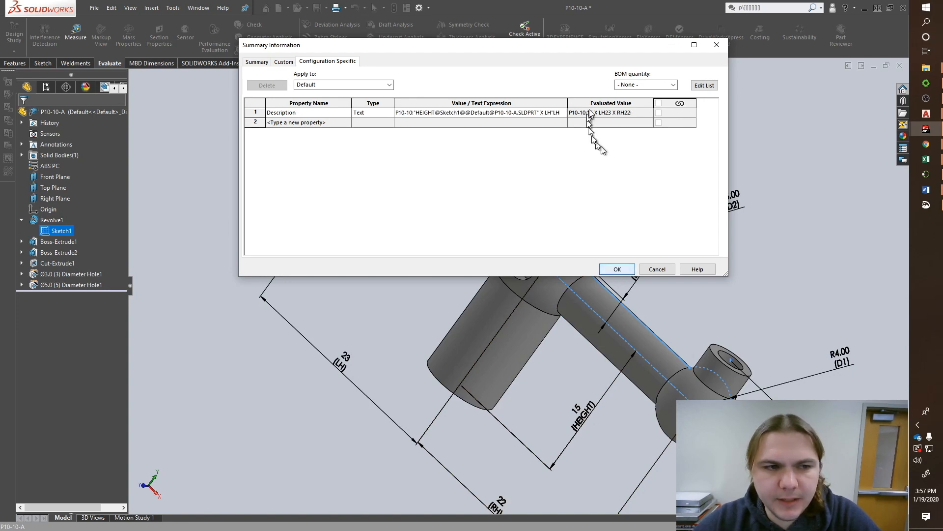
pyautogui.click(616, 271)
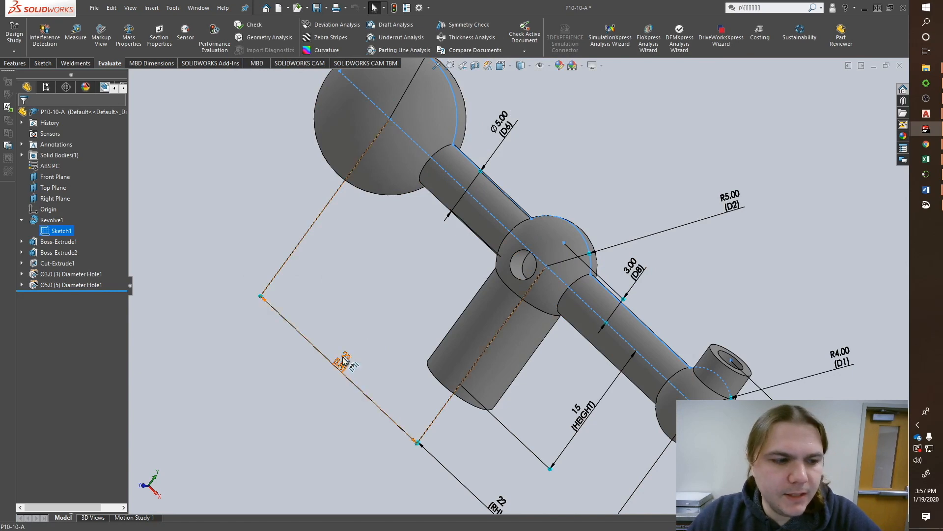
# - Review the LH dimension's precision options and try overriding its length units with Inches, removing the override before closing
pyautogui.click(284, 323)
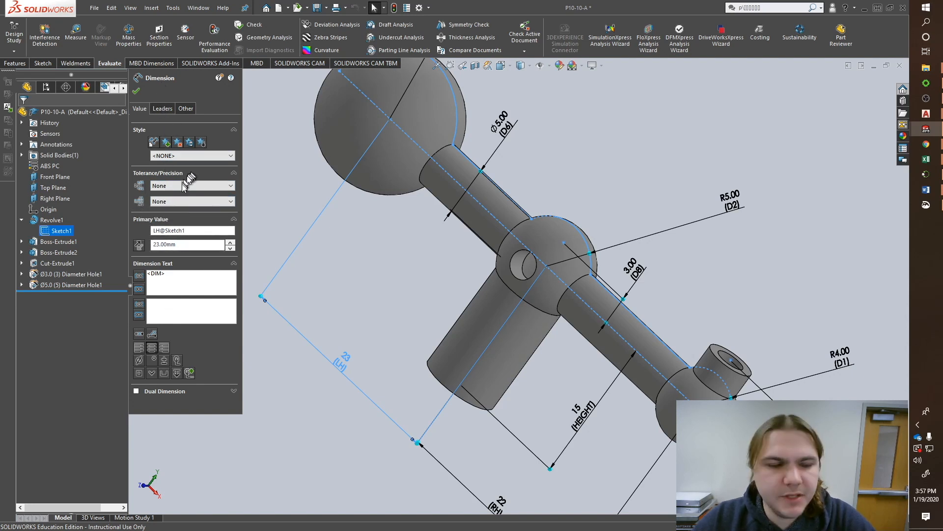
pyautogui.click(163, 201)
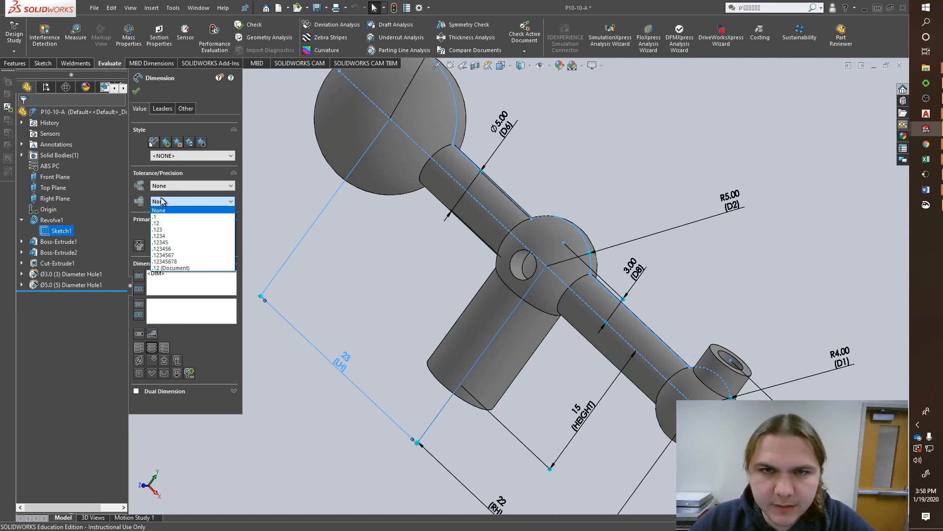
pyautogui.click(190, 110)
pyautogui.click(186, 111)
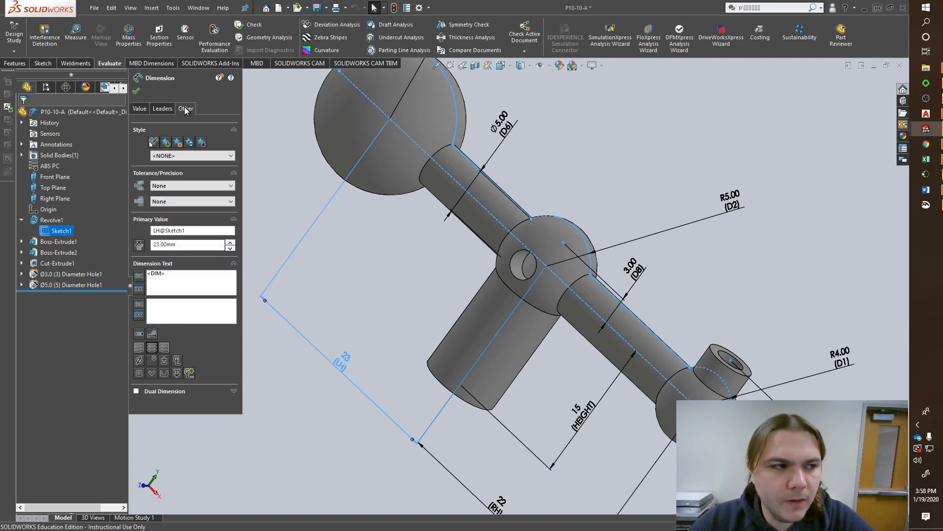
pyautogui.click(137, 130)
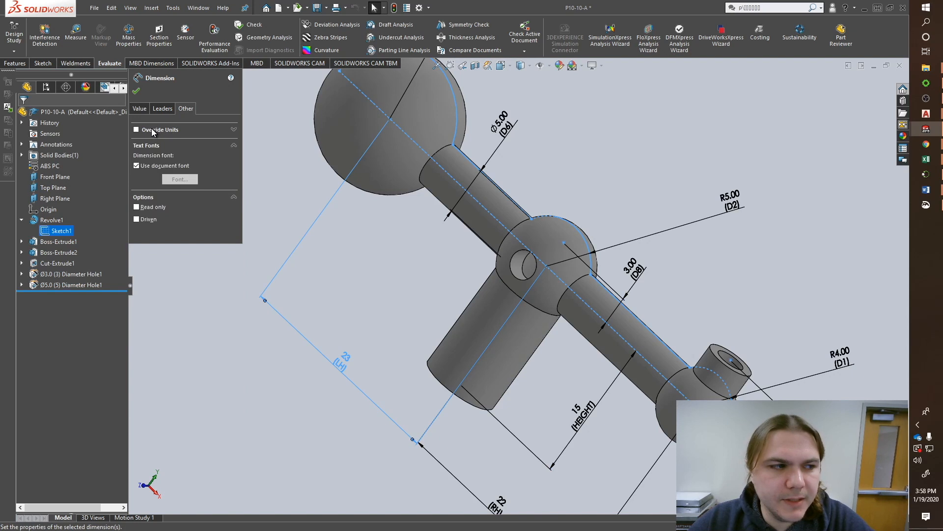
pyautogui.click(143, 130)
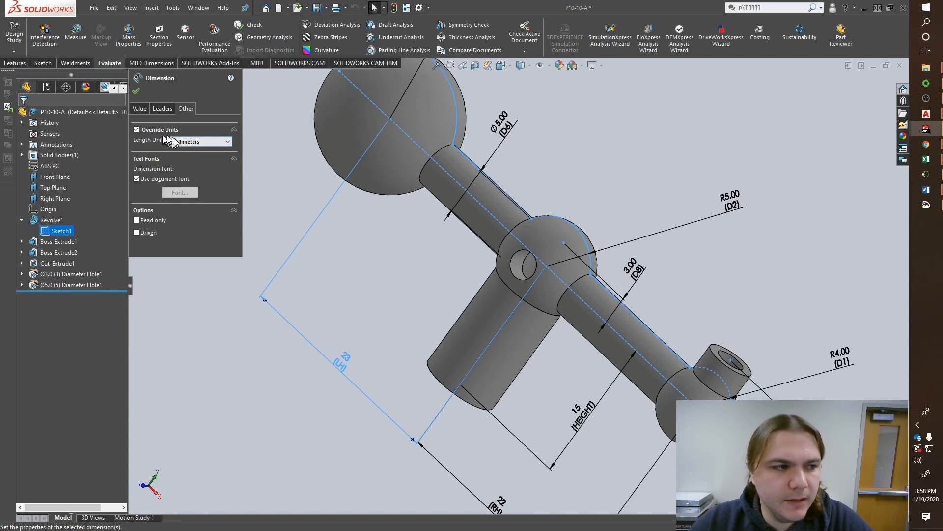
pyautogui.click(181, 142)
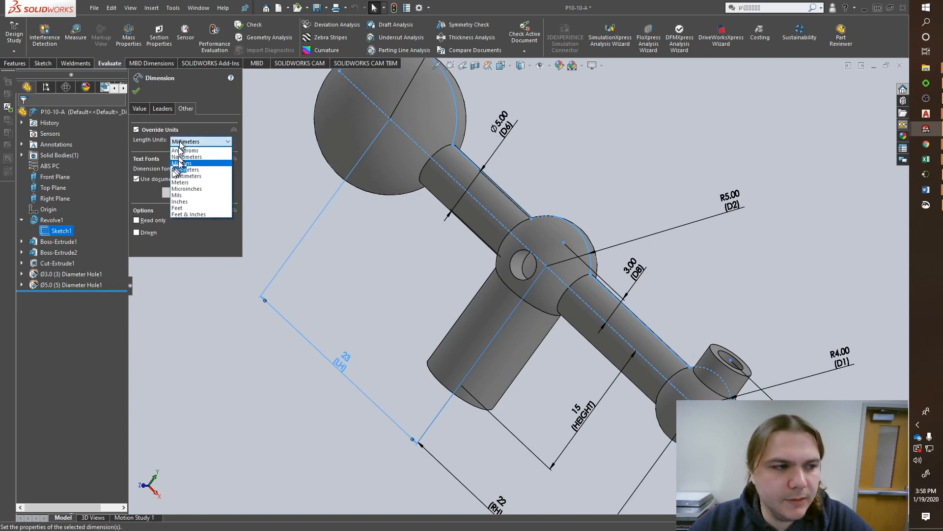
pyautogui.click(185, 202)
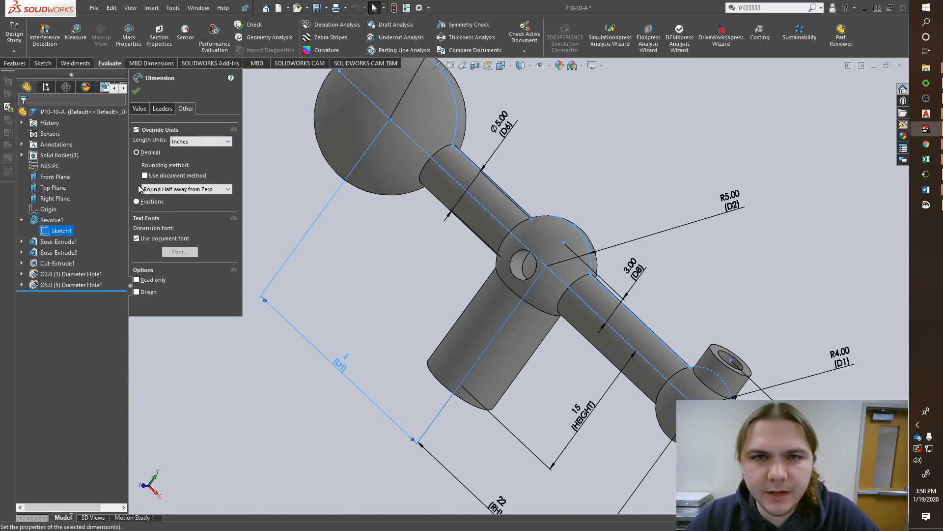
pyautogui.click(149, 131)
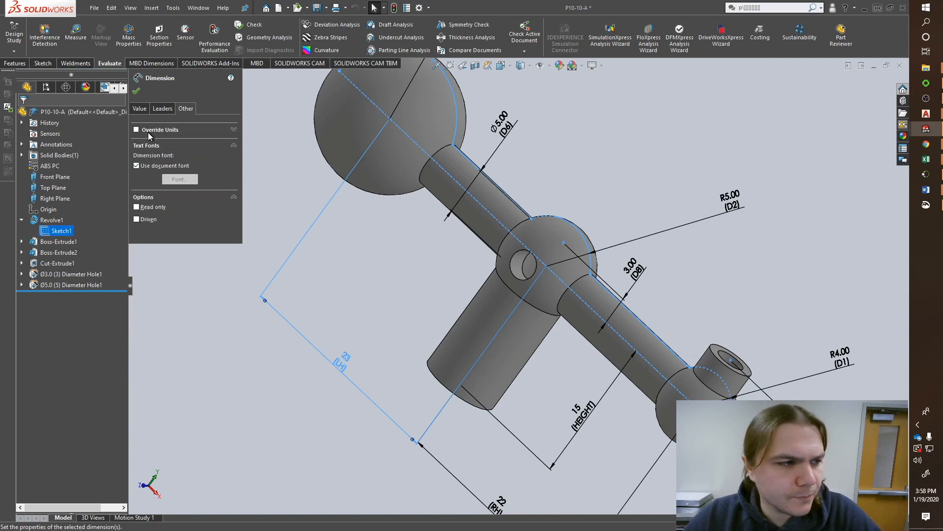
pyautogui.click(140, 108)
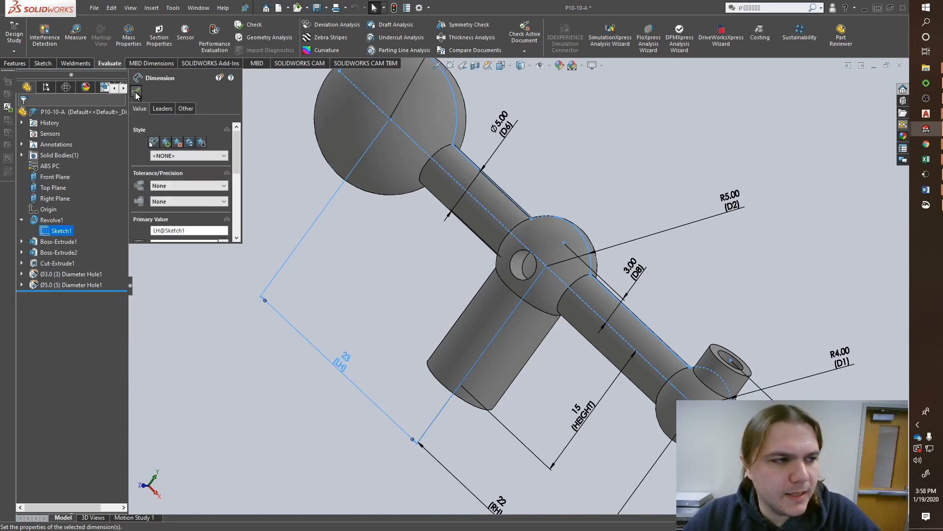
pyautogui.click(136, 93)
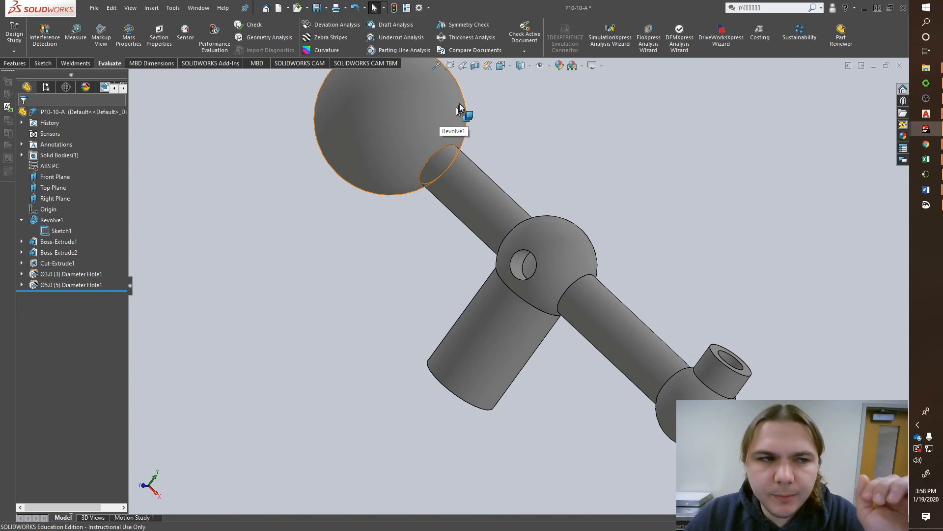
# - Add a configuration-specific Material property to the Default configuration and link its value to the part's Material
pyautogui.click(406, 9)
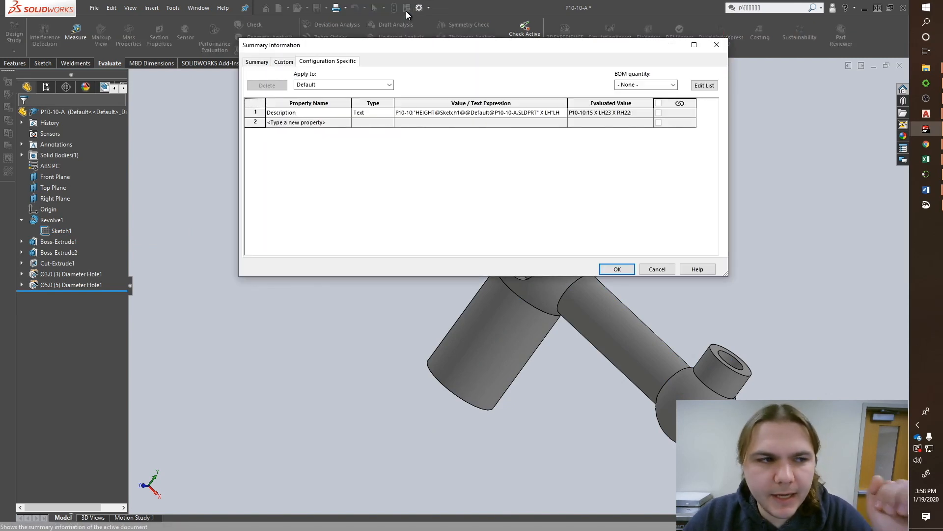
pyautogui.click(322, 124)
pyautogui.click(348, 124)
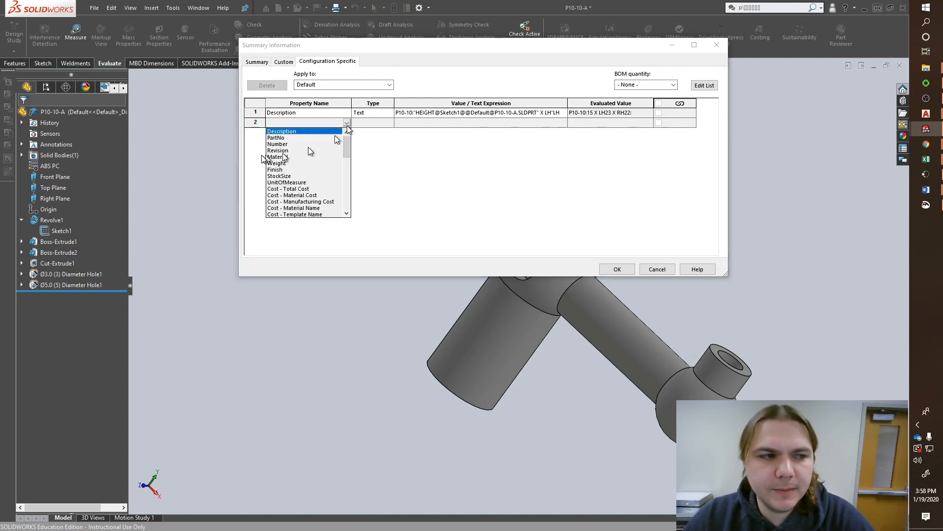
pyautogui.click(286, 157)
pyautogui.click(432, 123)
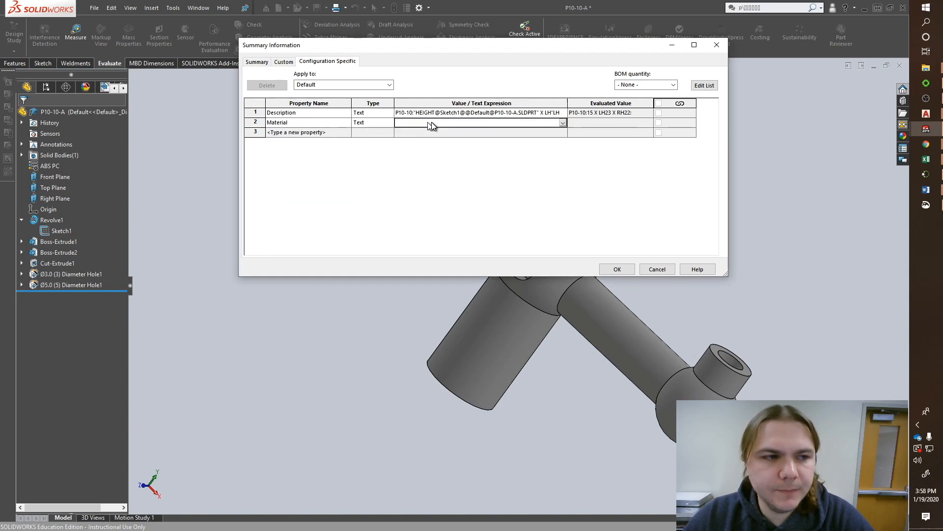
pyautogui.click(563, 123)
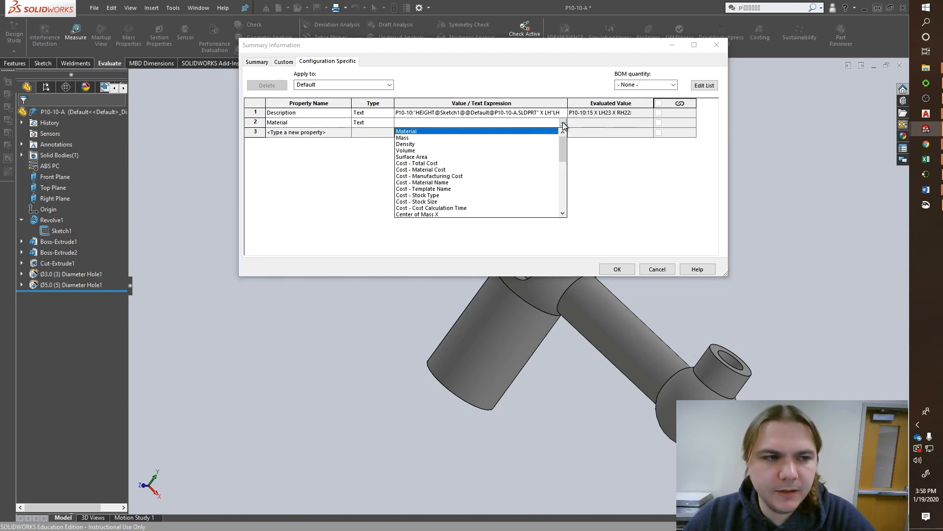
pyautogui.click(406, 131)
# - Add a configuration-specific Weight property linked to the part's Mass, accept the properties and save the part
pyautogui.click(342, 131)
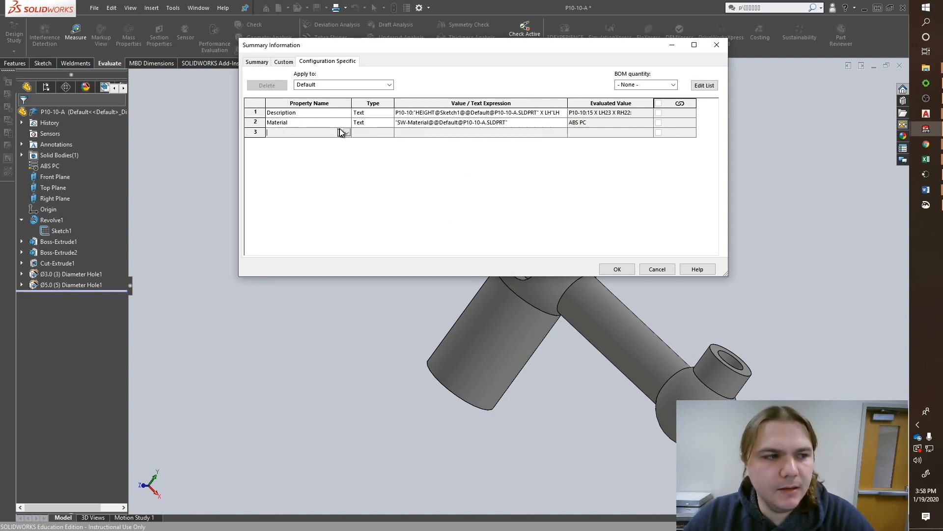
pyautogui.click(345, 133)
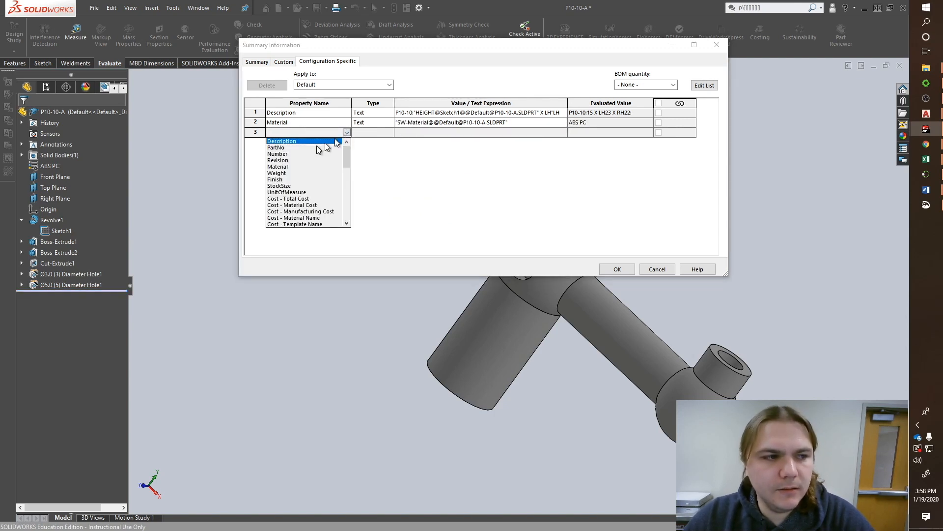
pyautogui.click(278, 173)
pyautogui.click(565, 134)
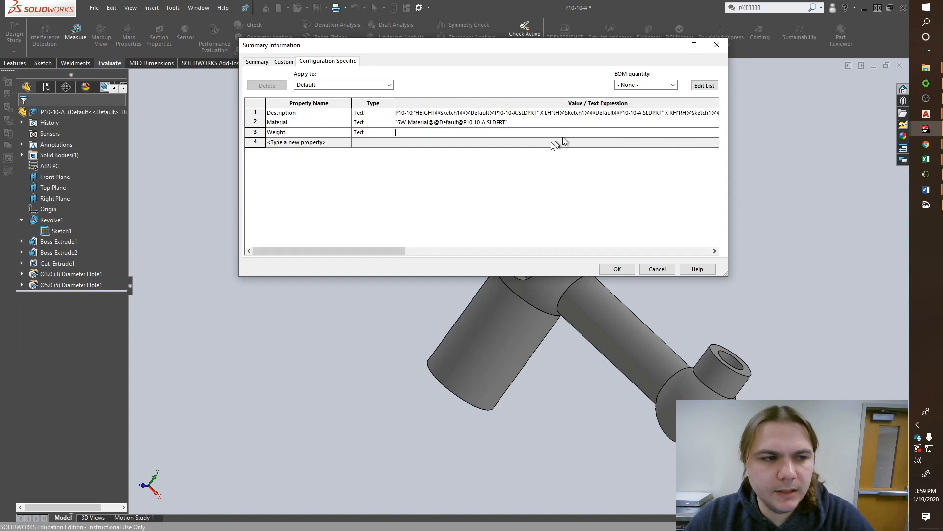
pyautogui.moveTo(731, 176); pyautogui.dragTo(863, 177)
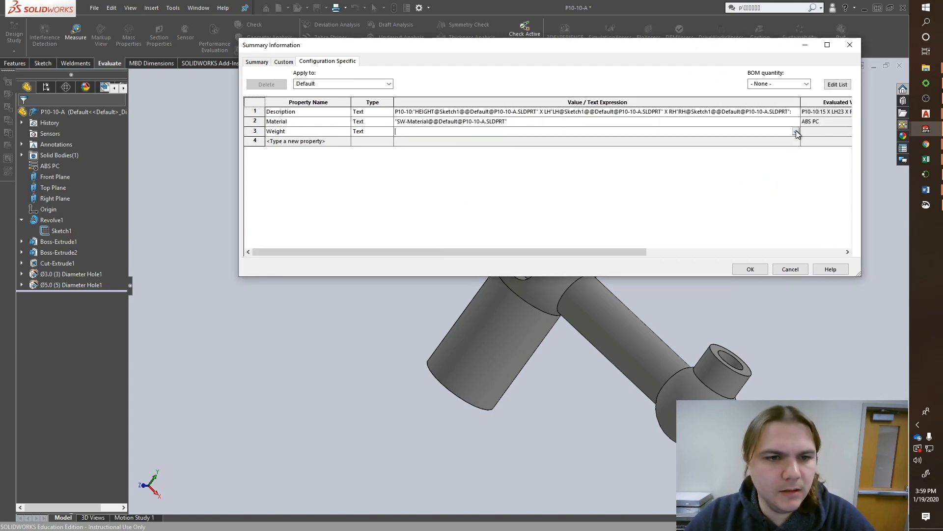
pyautogui.click(796, 130)
pyautogui.click(432, 147)
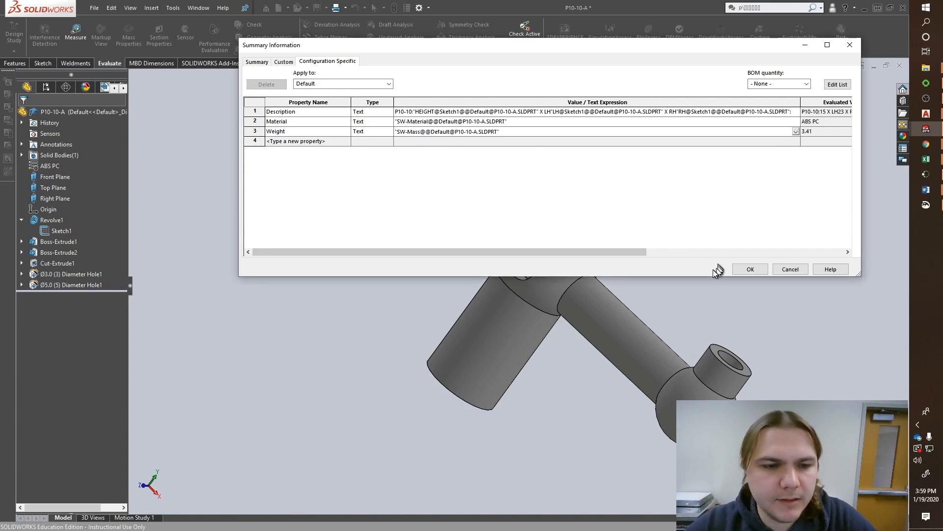
pyautogui.click(751, 269)
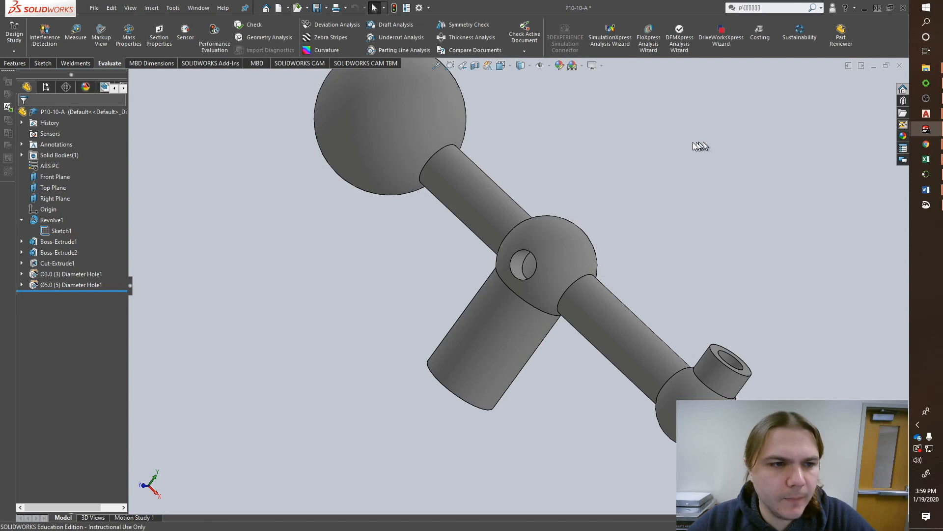
pyautogui.hotkey('ctrl', 's')
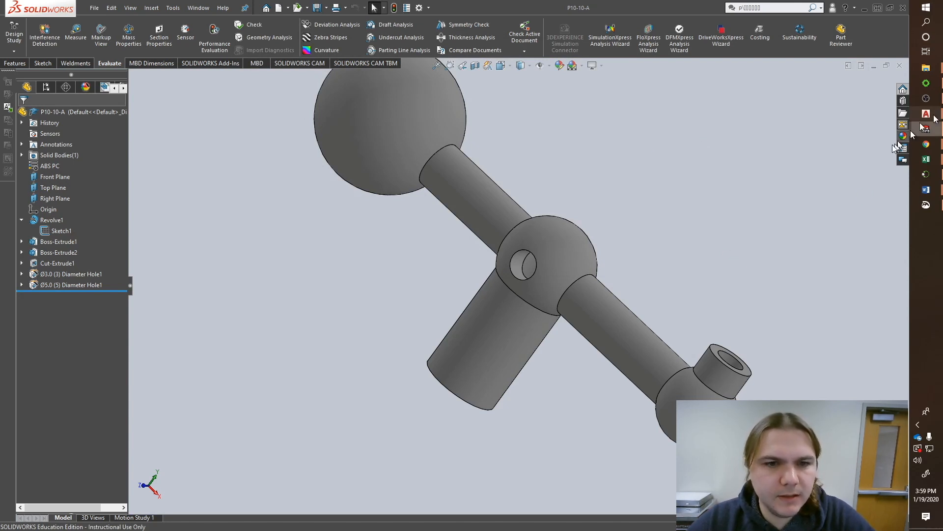
# - Switch to the P10-10-A drawing and examine the title, material and weight in its title block and the overall sheet
pyautogui.moveTo(928, 133)
pyautogui.click(890, 123)
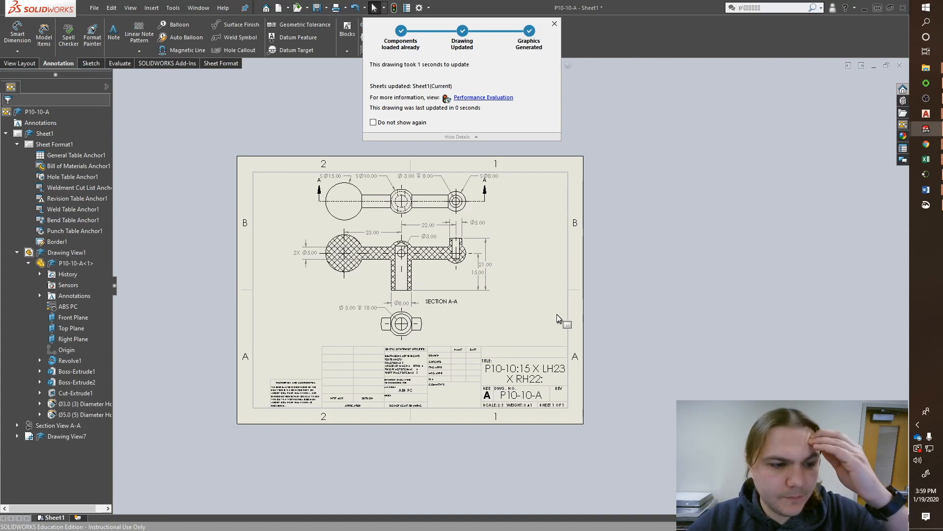
pyautogui.scroll(-6, 540, 342)
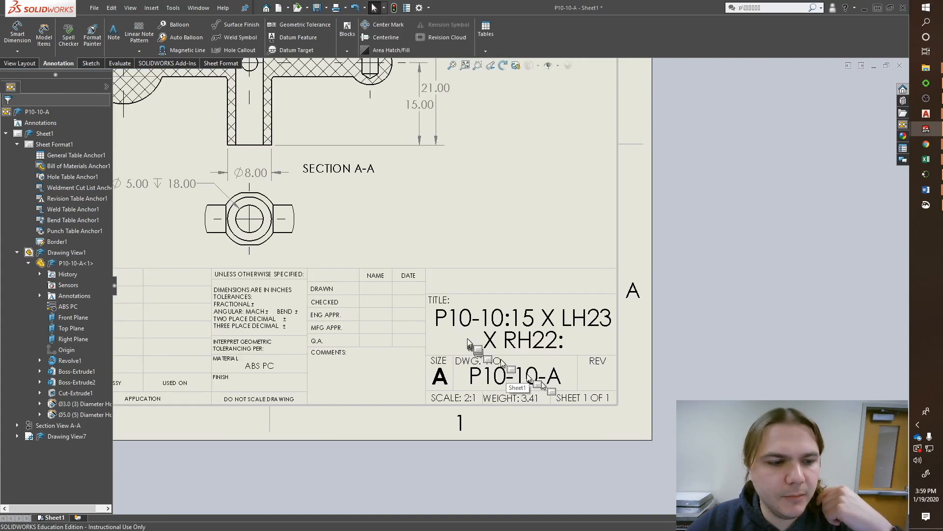
pyautogui.scroll(-1, 613, 241)
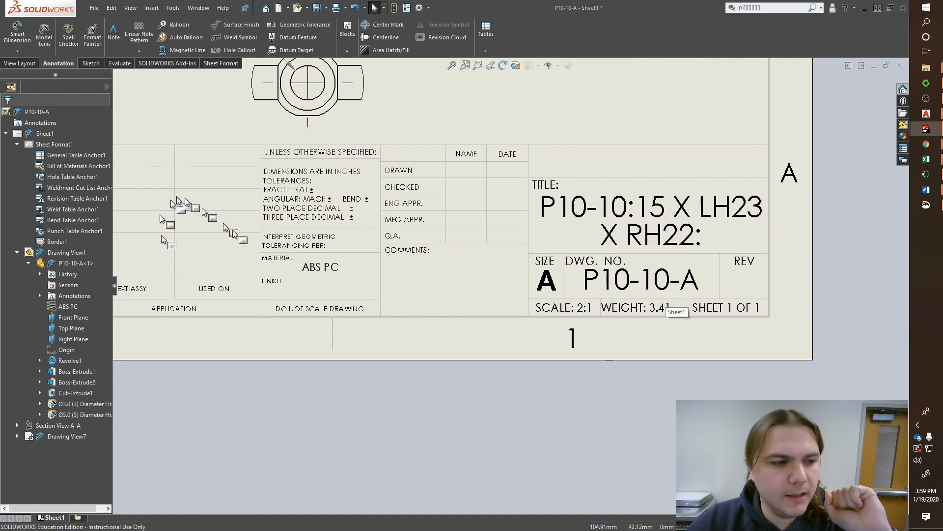
pyautogui.press('f')
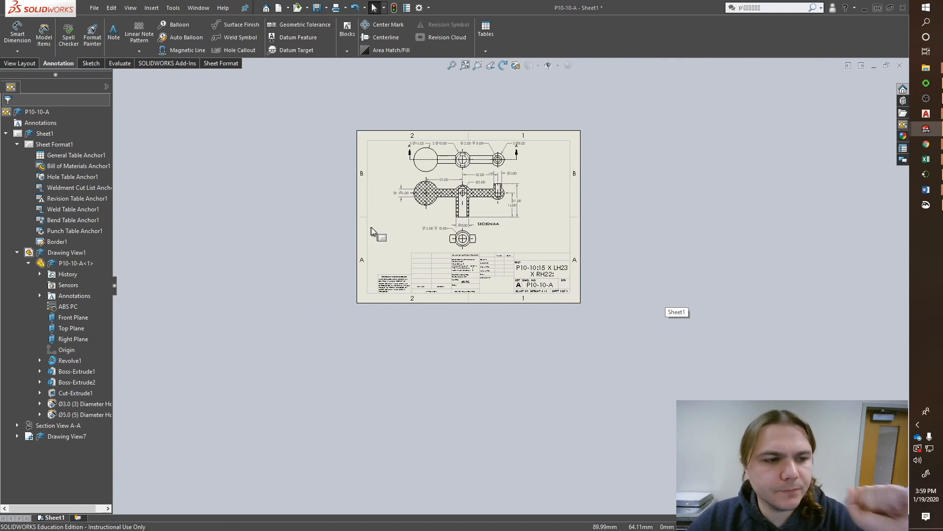
pyautogui.scroll(-4, 595, 218)
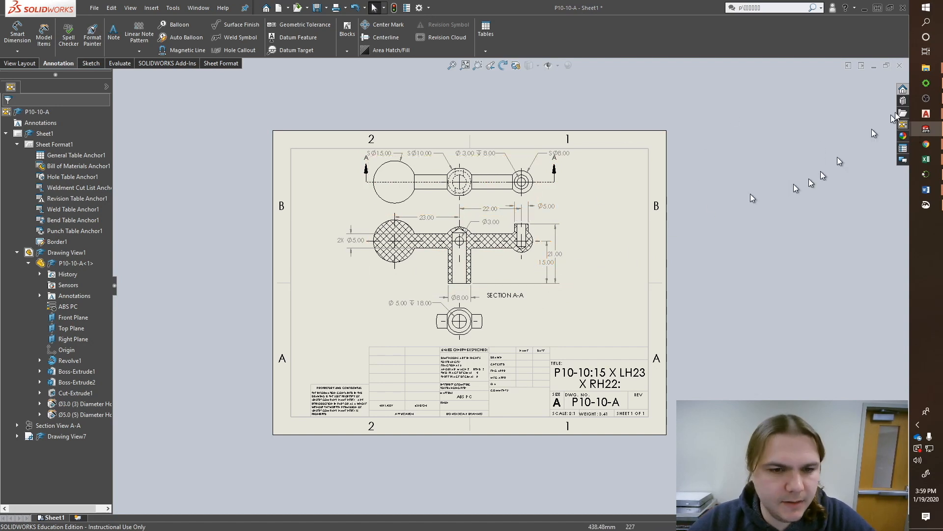
# - Switch to the P10-10-A part, set the HEIGHT dimension of Revolve1's sketch to 11 mm and rebuild the model
pyautogui.hotkey('ctrl', 'Tab')
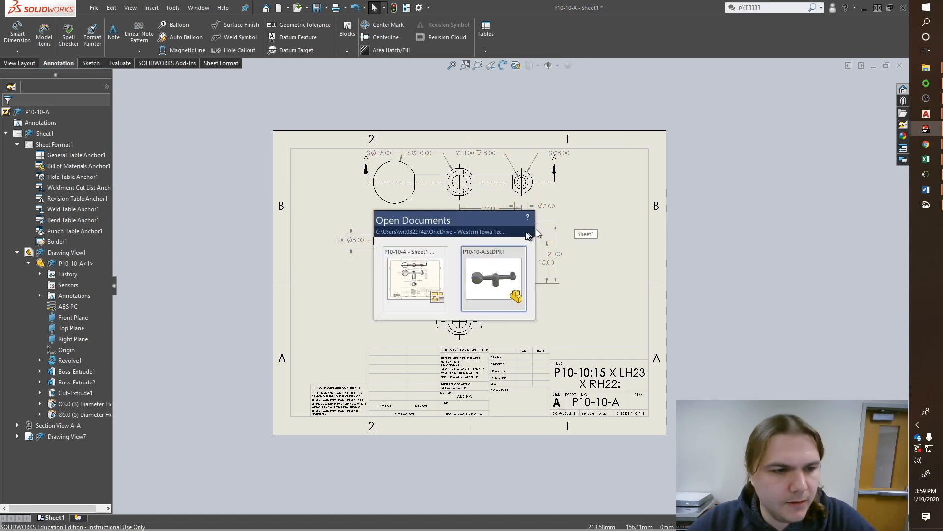
pyautogui.click(494, 269)
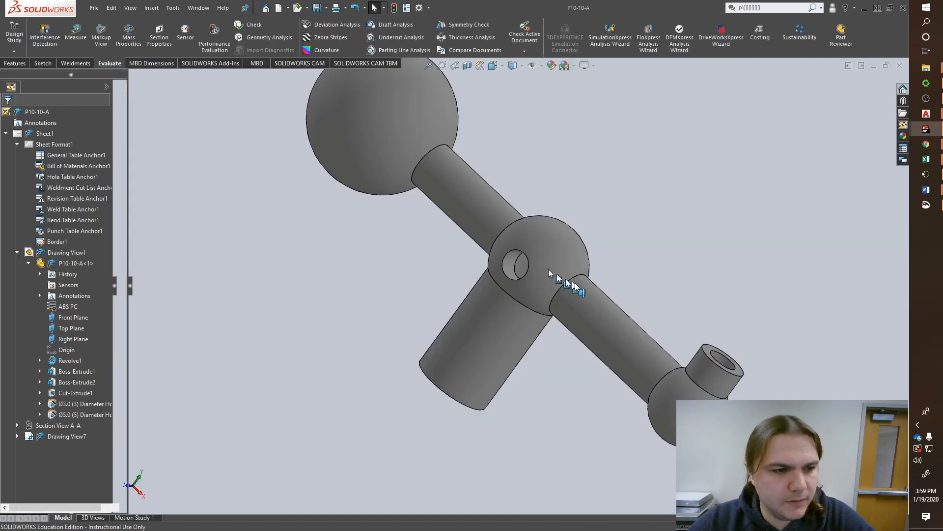
pyautogui.click(73, 233)
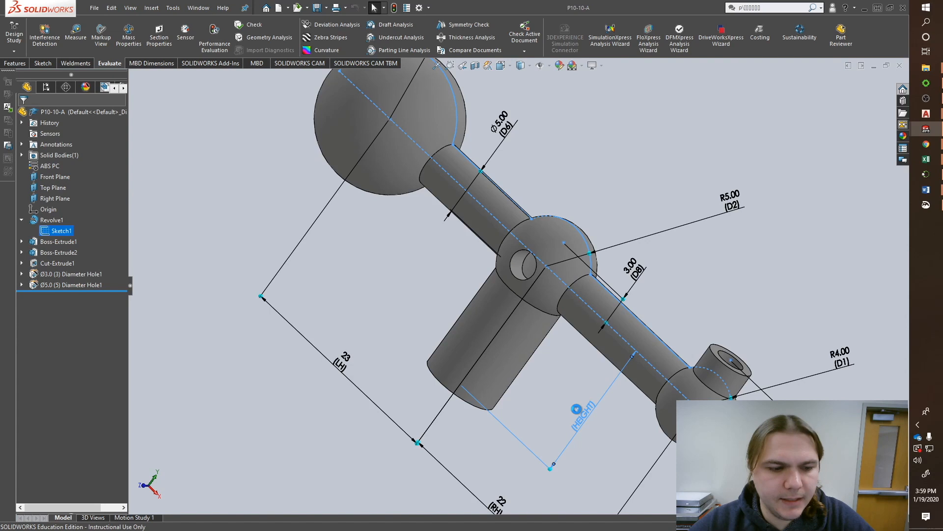
pyautogui.doubleClick(578, 412)
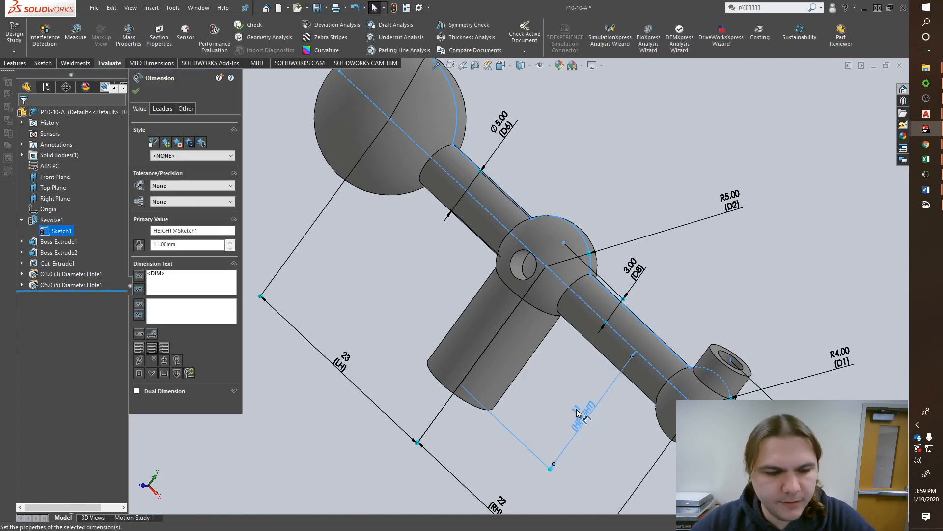
pyautogui.hotkey('ctrl', 'b')
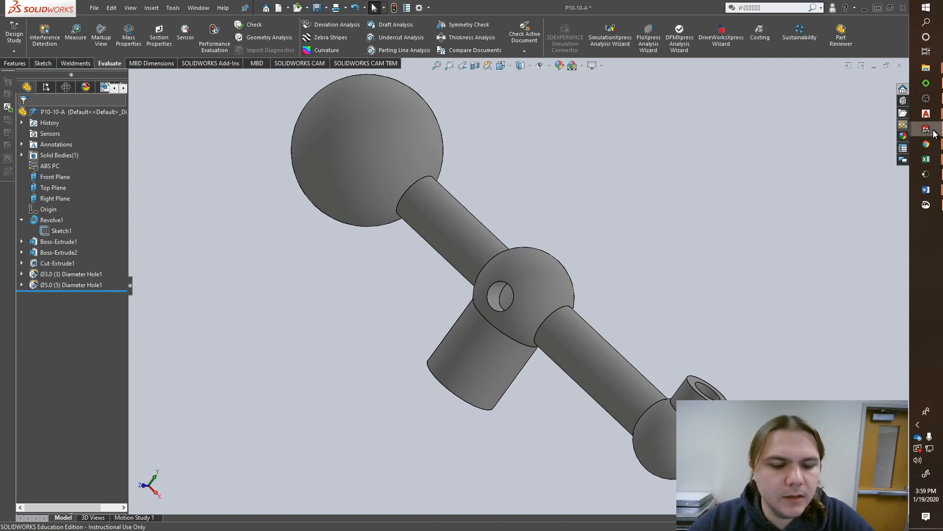
# - Return to the P10-10-A drawing, examine the updated section view, title and weight, and save the drawing
pyautogui.hotkey('ctrl', 'Tab')
pyautogui.click(484, 275)
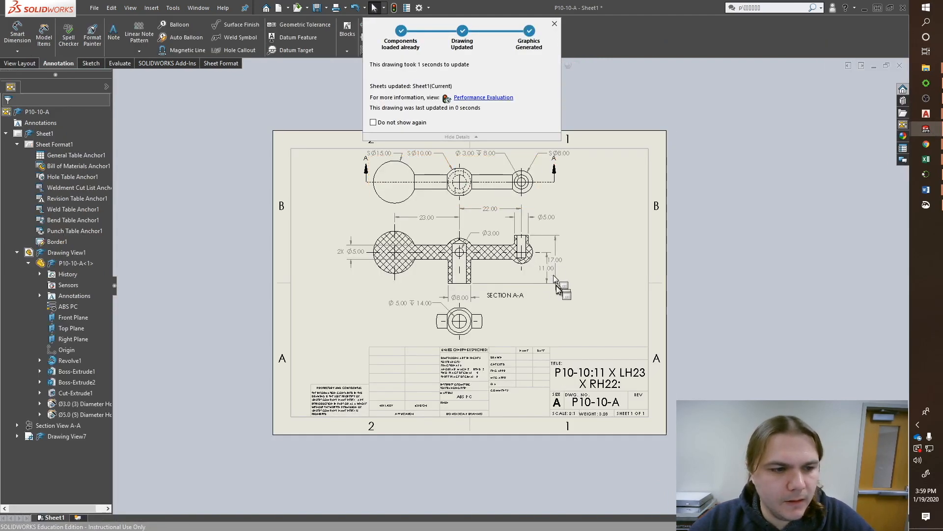
pyautogui.scroll(-3, 550, 285)
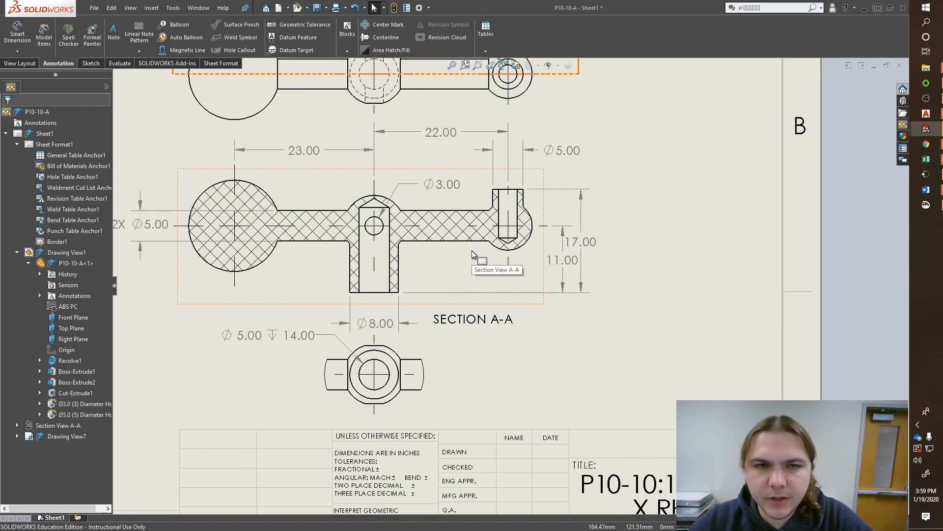
pyautogui.press('f')
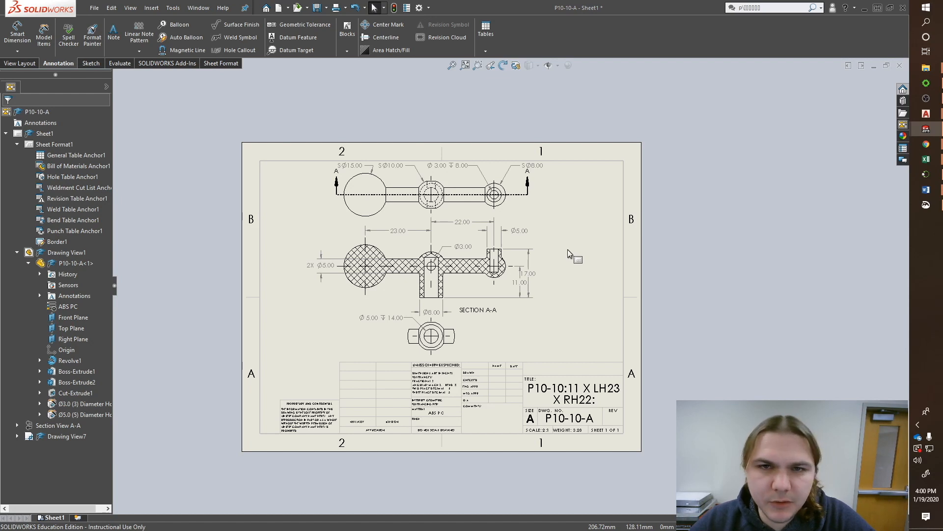
pyautogui.scroll(-2, 504, 491)
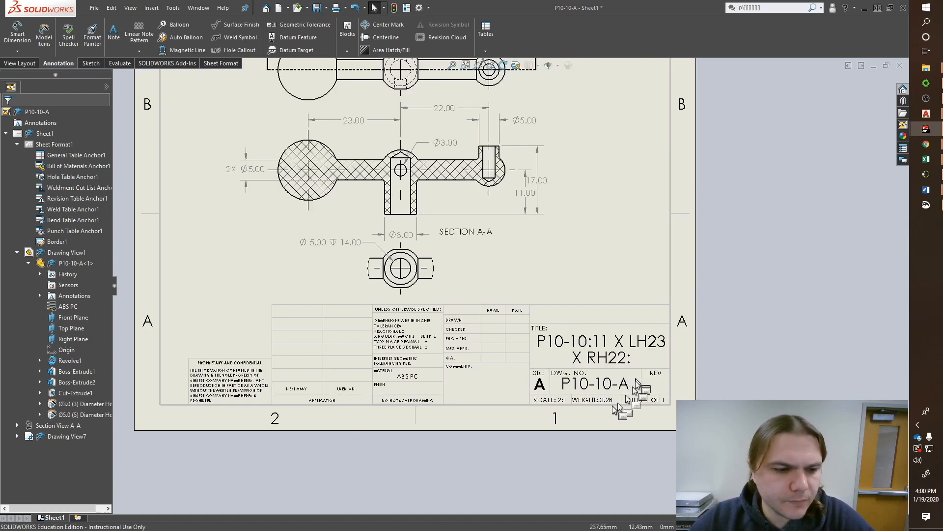
pyautogui.moveTo(609, 216); pyautogui.dragTo(598, 252, button='middle')
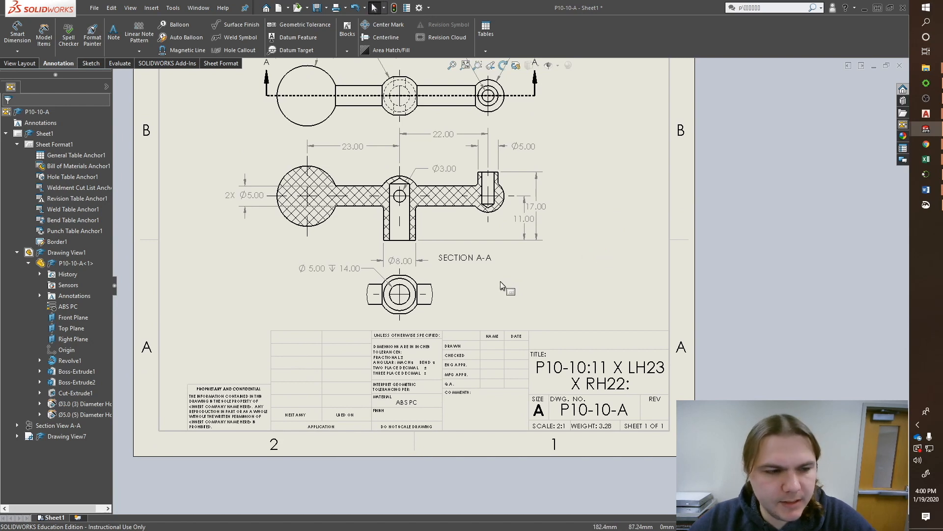
pyautogui.hotkey('ctrl', 's')
pyautogui.click(197, 152)
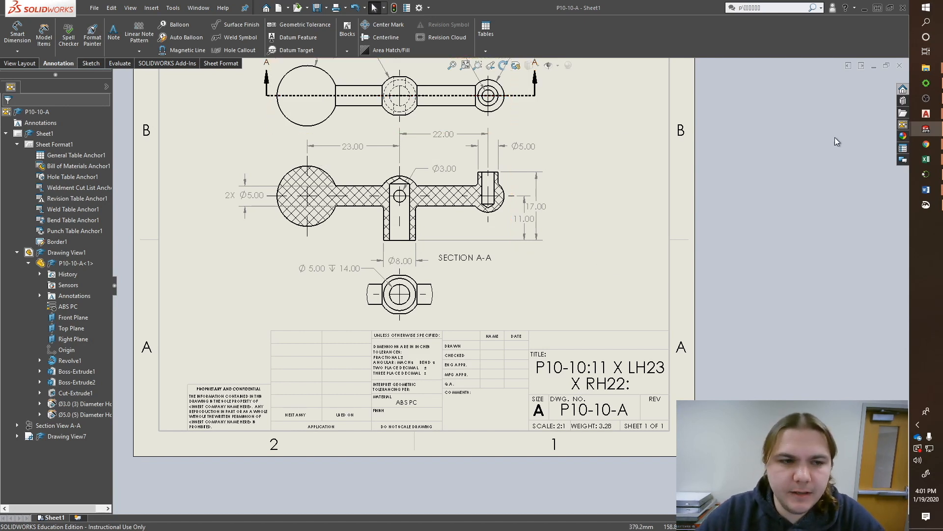
# - Switch to the P10-10 project in GrabCAD Workbench in the Chrome browser
pyautogui.click(926, 143)
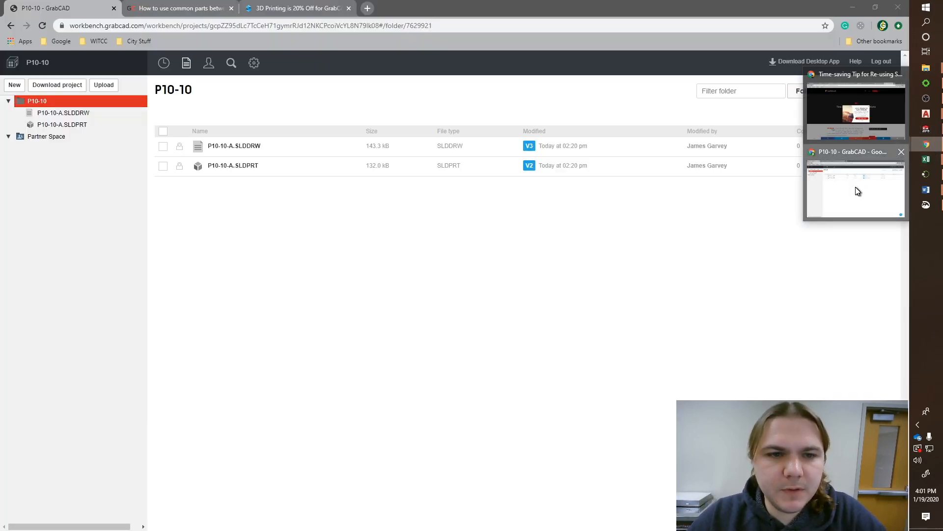
pyautogui.click(856, 187)
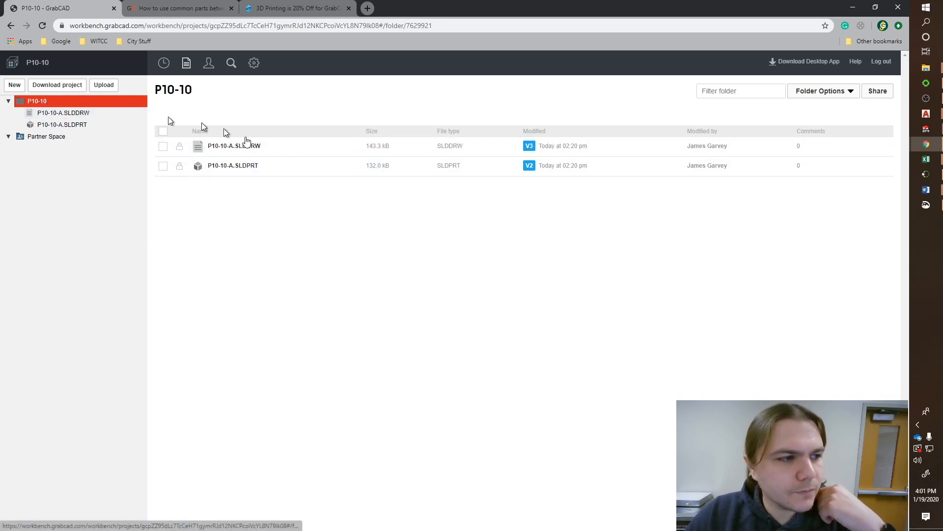
pyautogui.click(843, 92)
pyautogui.click(858, 72)
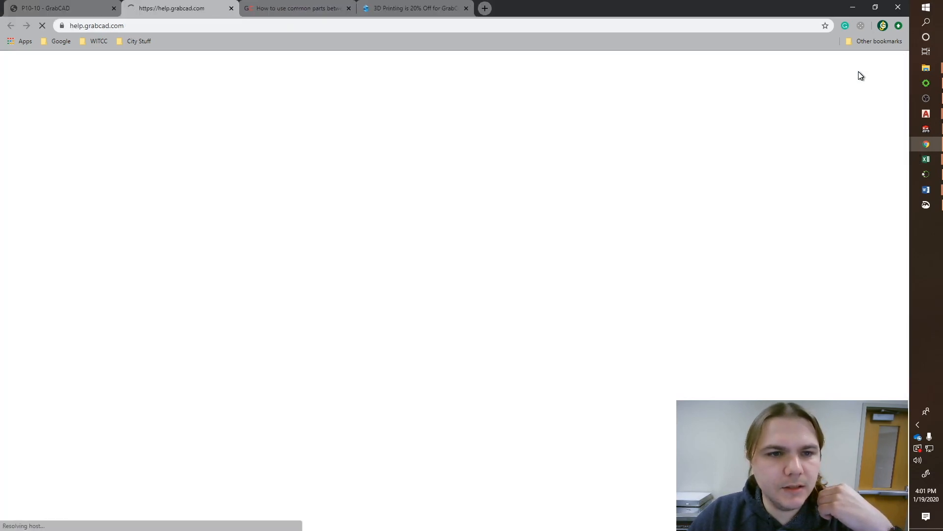
pyautogui.click(59, 8)
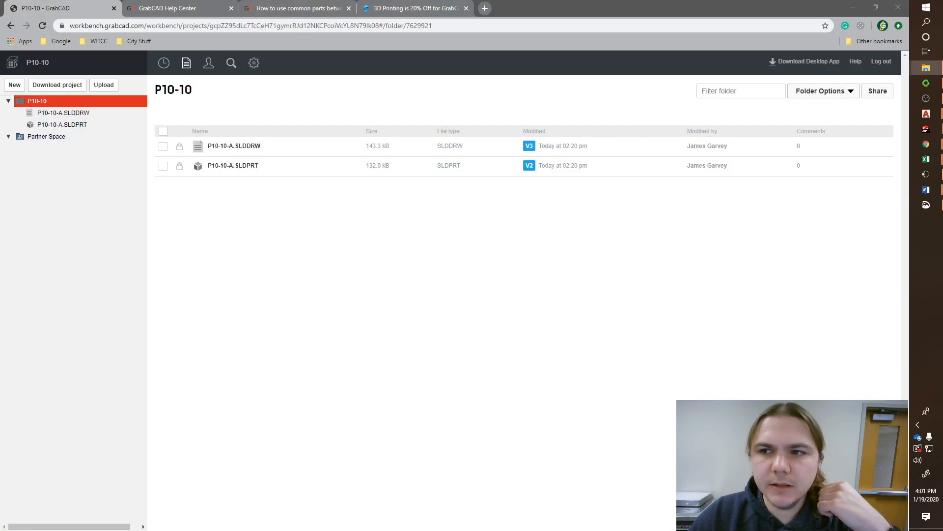
# - Upload the P10-10-A drawing and part files to the P10-10 project folder, updating both existing files to a new version
pyautogui.moveTo(942, 198); pyautogui.dragTo(364, 230)
pyautogui.moveTo(661, 302); pyautogui.dragTo(457, 199)
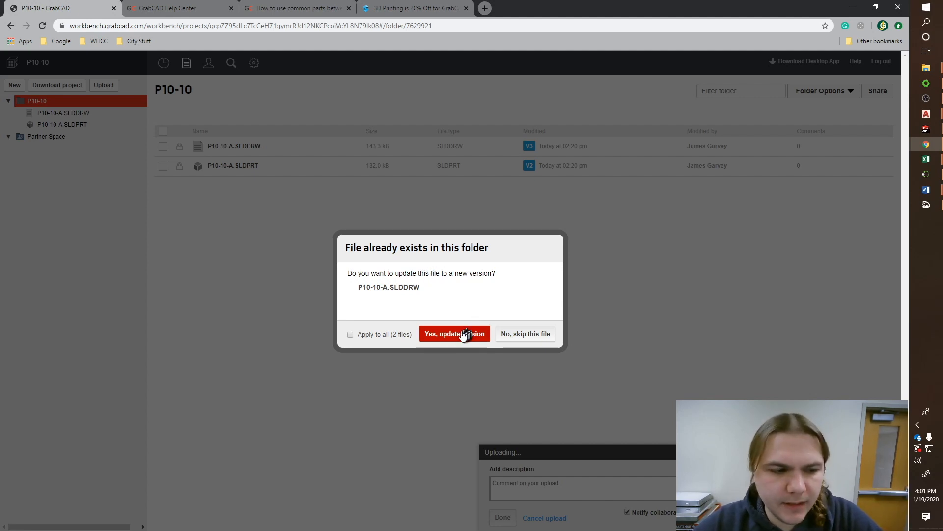
pyautogui.click(351, 334)
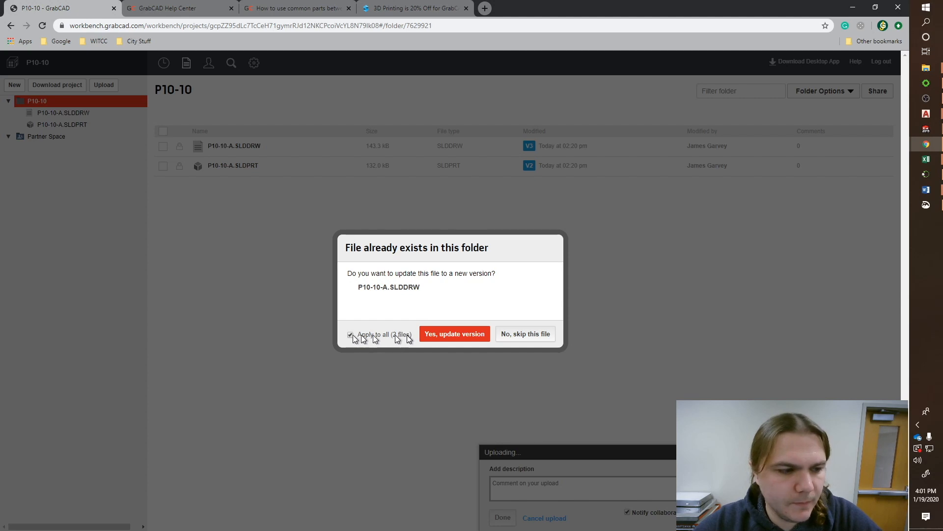
pyautogui.click(444, 334)
# - Describe the upload as "Added description, material, and weight to the model." and complete it
pyautogui.click(535, 484)
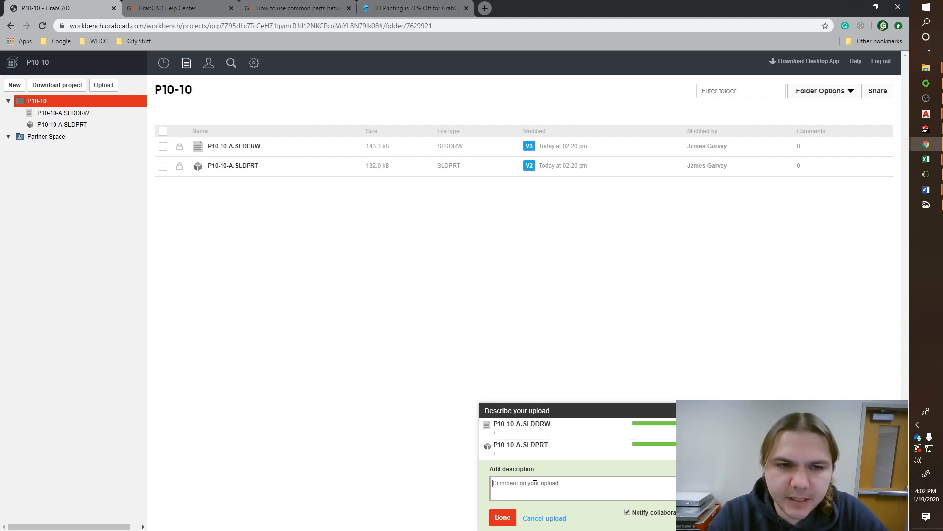
pyautogui.write('i')
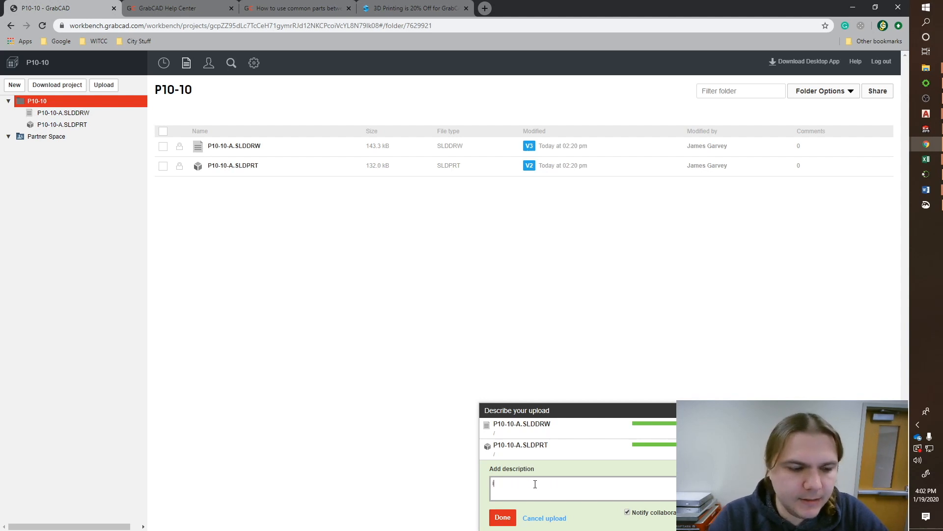
pyautogui.press('BackSpace')
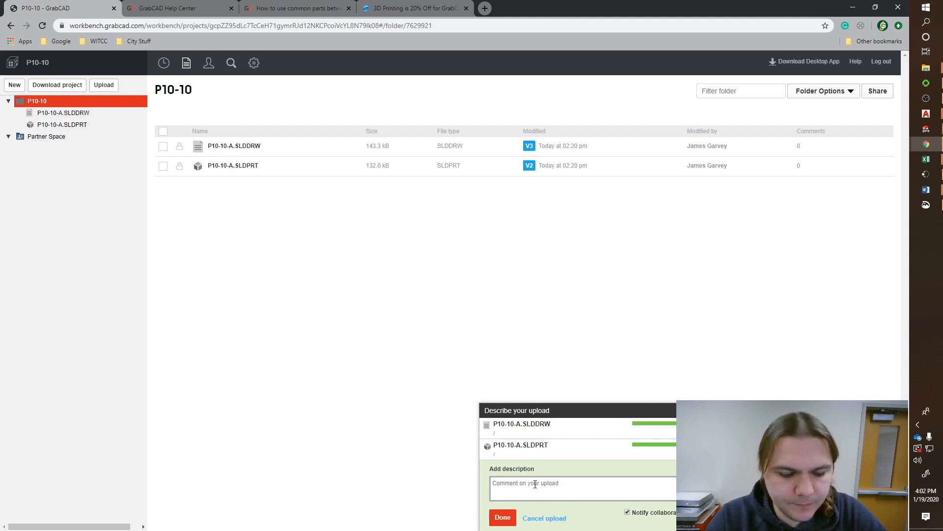
pyautogui.write('adde')
pyautogui.press('BackSpace')
pyautogui.press('BackSpace')
pyautogui.press('BackSpace')
pyautogui.press('BackSpace')
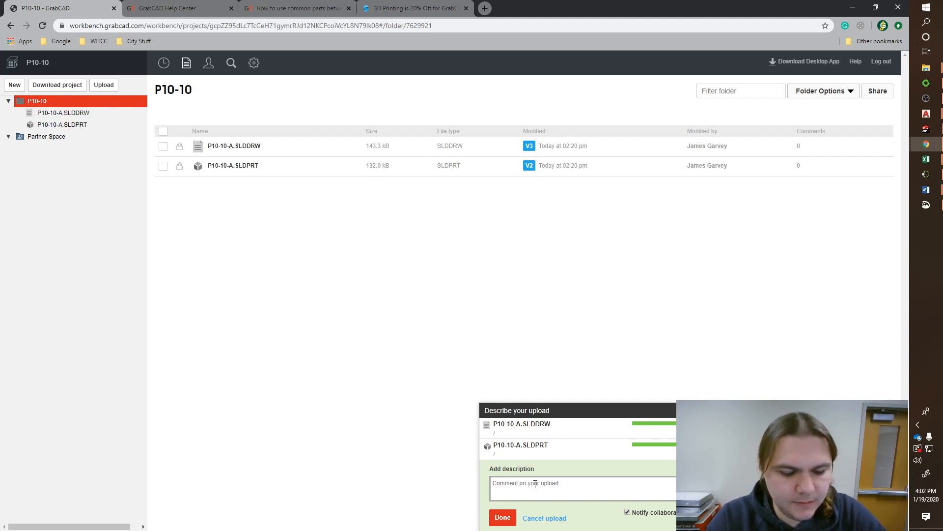
pyautogui.write('Added')
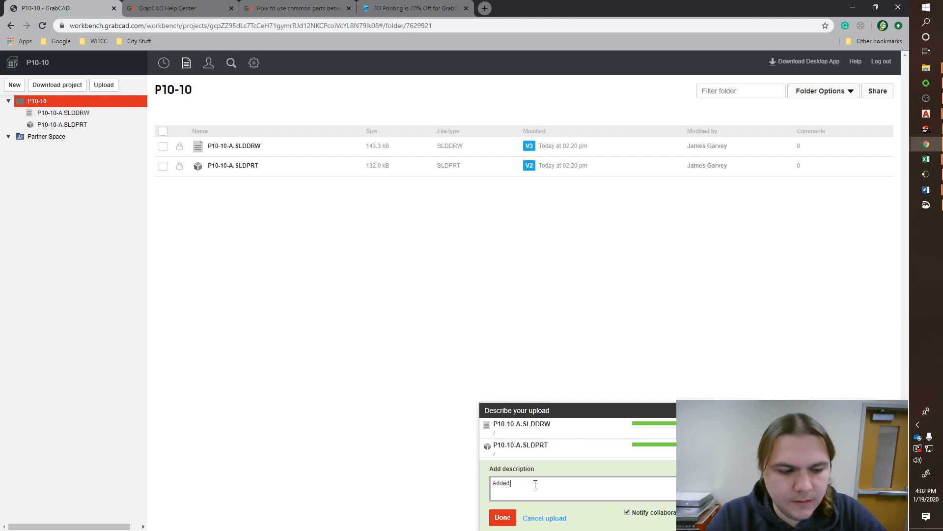
pyautogui.write(' descript')
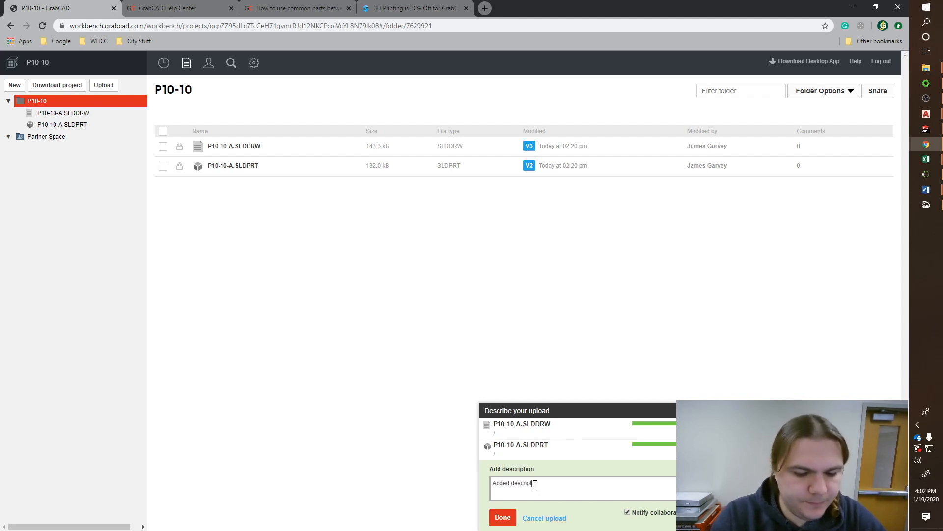
pyautogui.write('ion and')
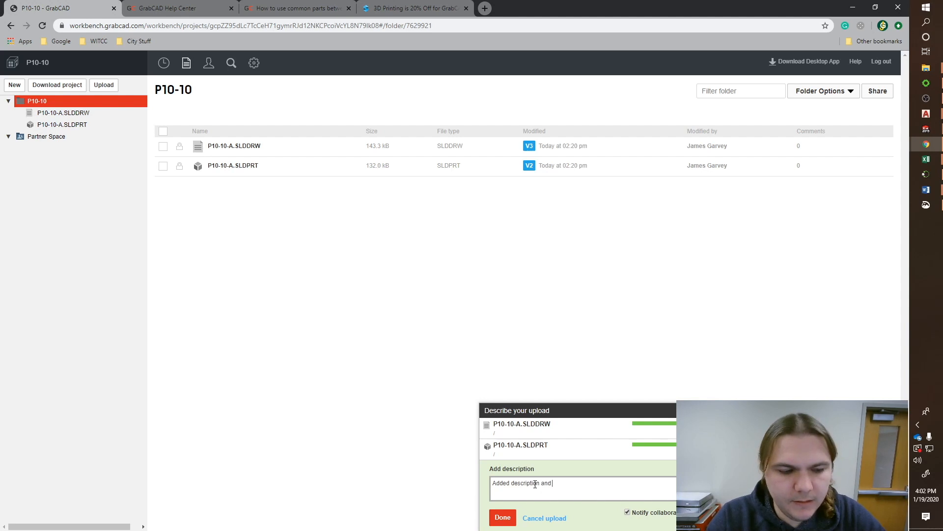
pyautogui.press('BackSpace')
pyautogui.press('BackSpace')
pyautogui.press('BackSpace')
pyautogui.press('BackSpace')
pyautogui.write(', material')
pyautogui.write(', and ')
pyautogui.write('weight ')
pyautogui.write('pro')
pyautogui.write('tierties')
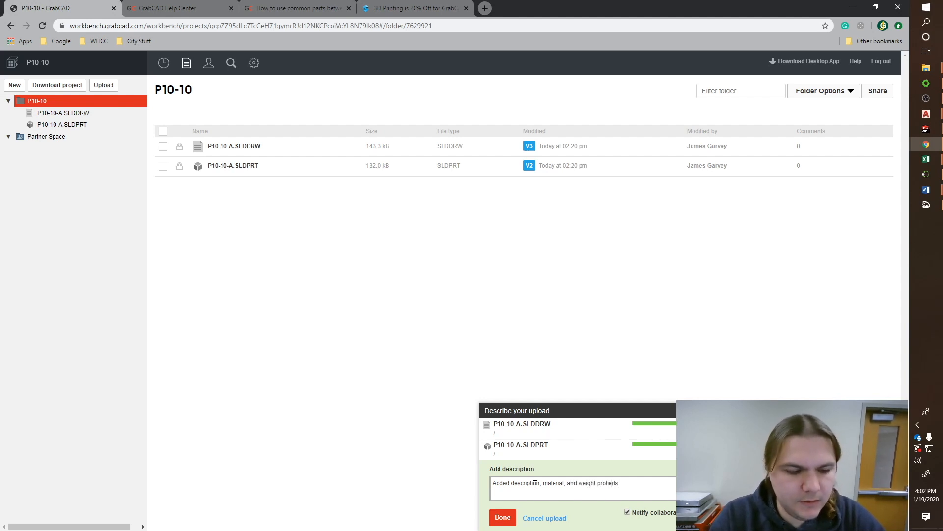
pyautogui.press('BackSpace')
pyautogui.press('BackSpace')
pyautogui.press('BackSpace')
pyautogui.press('BackSpace')
pyautogui.press('BackSpace')
pyautogui.press('BackSpace')
pyautogui.press('BackSpace')
pyautogui.press('BackSpace')
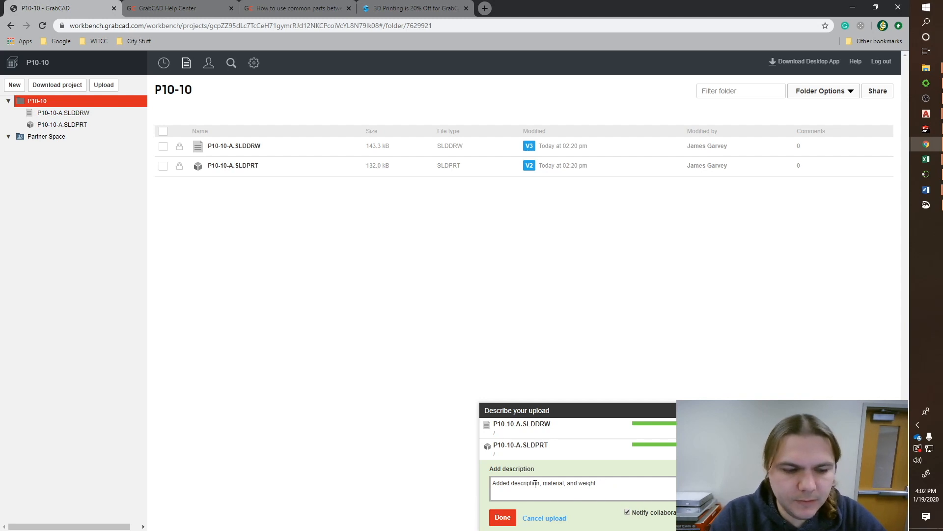
pyautogui.write('to model.')
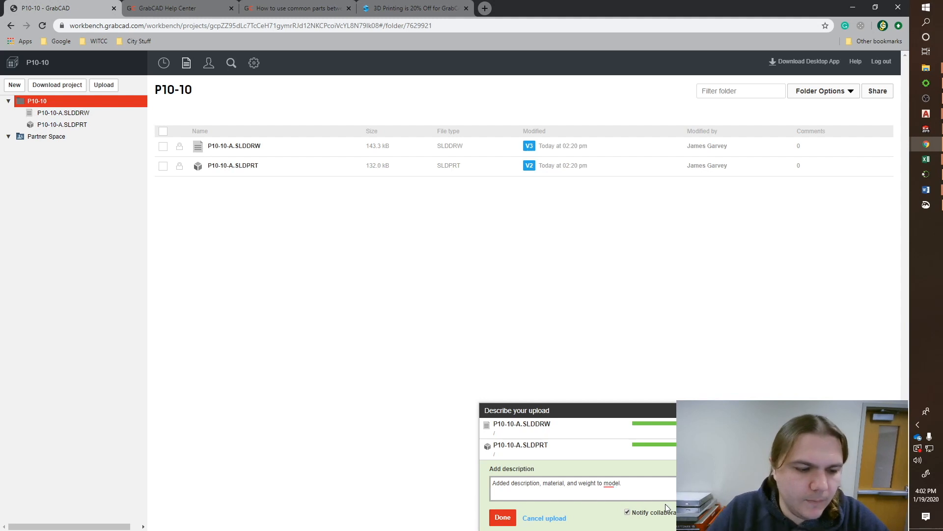
pyautogui.moveTo(615, 487)
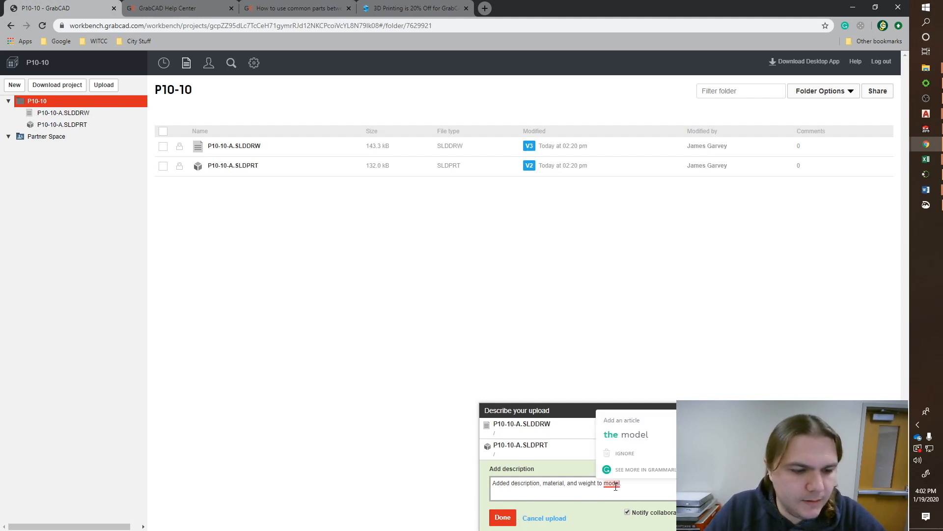
pyautogui.click(623, 435)
pyautogui.click(502, 518)
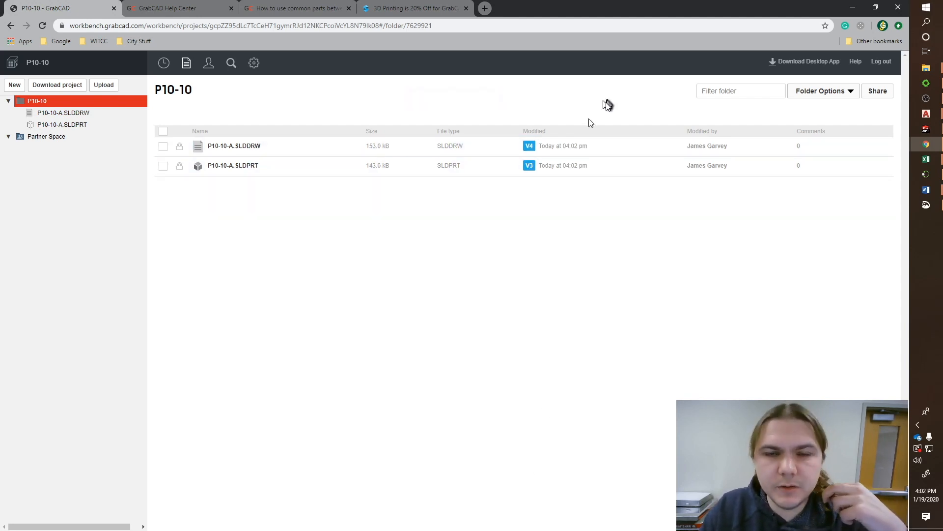
# - Open the uploaded P10-10-A.SLDPRT file, review the comments in its version history and close the history
pyautogui.click(238, 166)
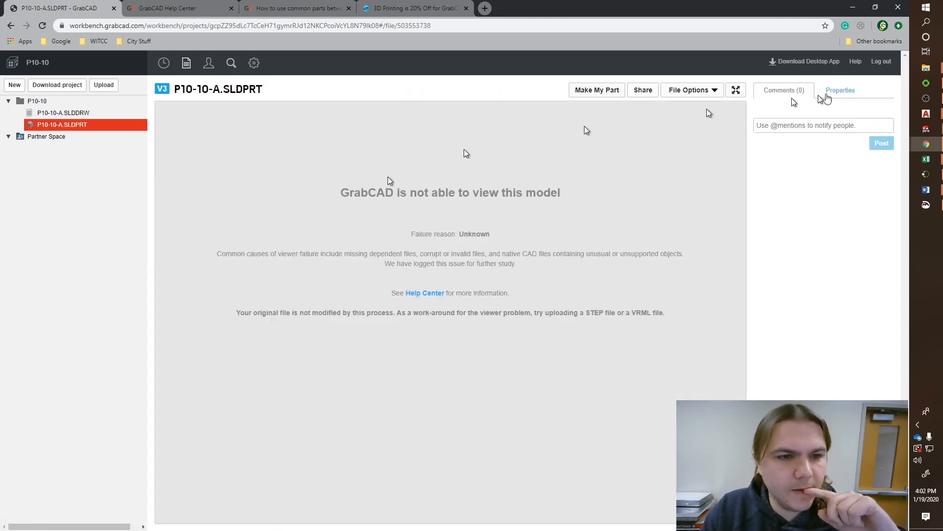
pyautogui.click(164, 89)
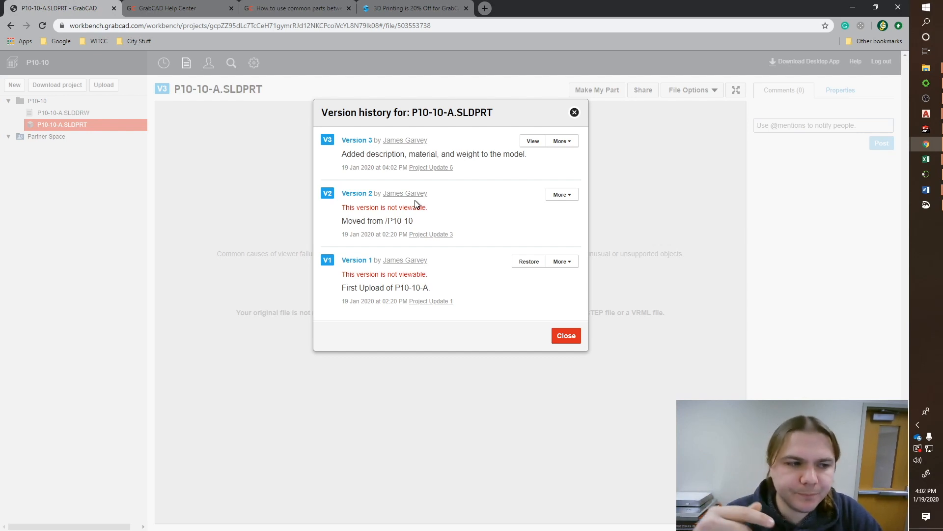
pyautogui.click(579, 336)
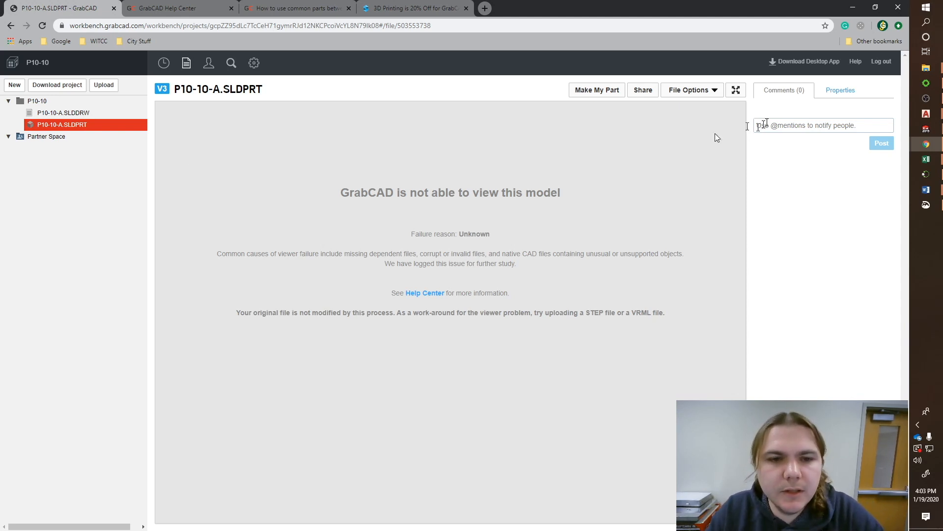
# - Switch back to the P10-10-A drawing in SOLIDWORKS and view the whole sheet
pyautogui.click(926, 128)
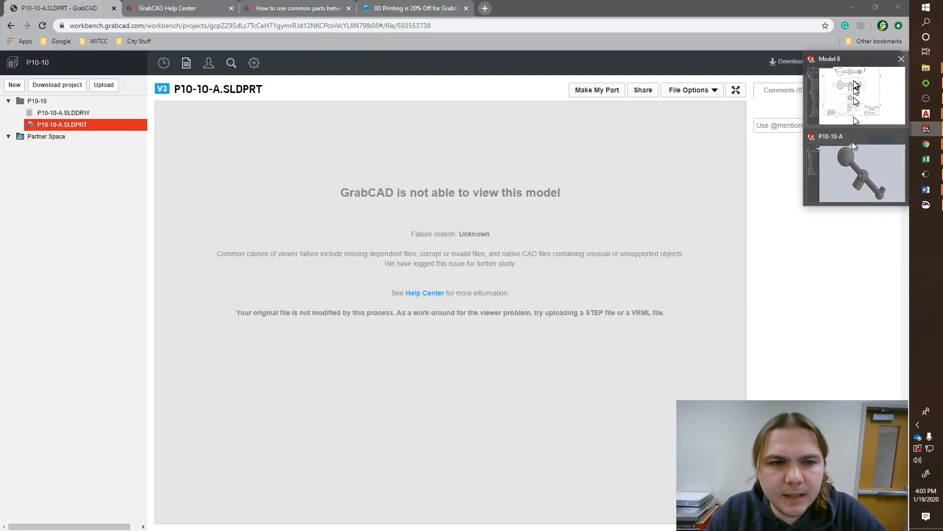
pyautogui.click(854, 113)
pyautogui.scroll(3, 514, 216)
pyautogui.moveTo(516, 212)
pyautogui.mouseDown(button='middle')
pyautogui.moveTo(632, 210)
pyautogui.moveTo(580, 240)
pyautogui.mouseUp(button='middle')
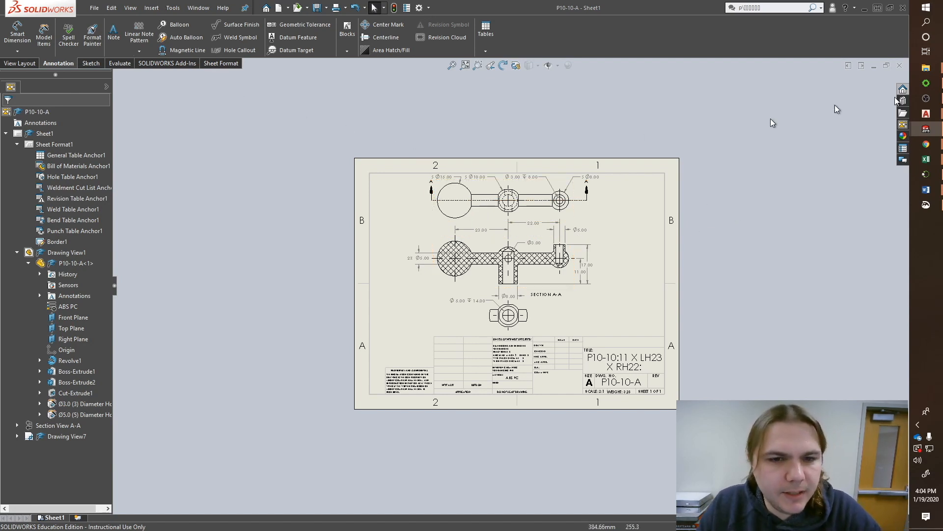
pyautogui.moveTo(926, 67)
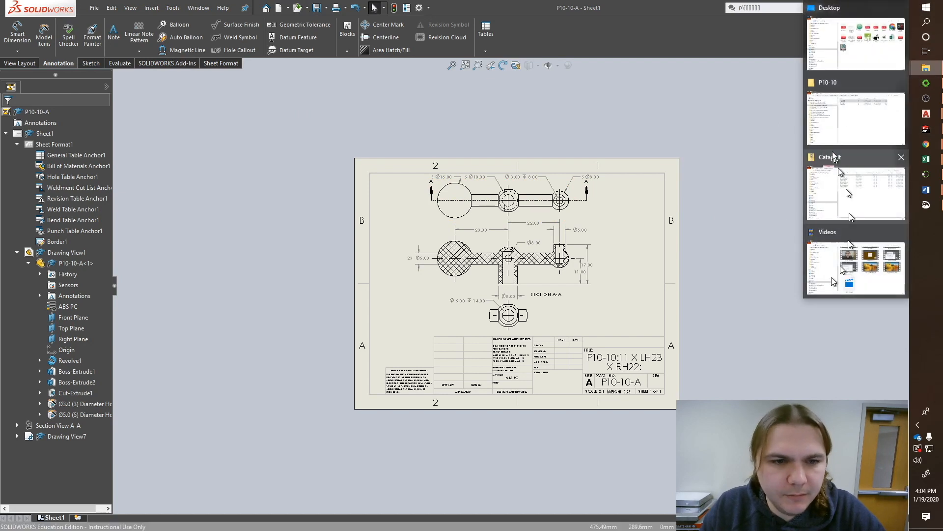
# - Delete the files listed below the P10-10-A drawing and part in the P10-10 folder, and return to the drawing
pyautogui.click(837, 127)
pyautogui.moveTo(435, 373); pyautogui.dragTo(325, 314)
pyautogui.press('Delete')
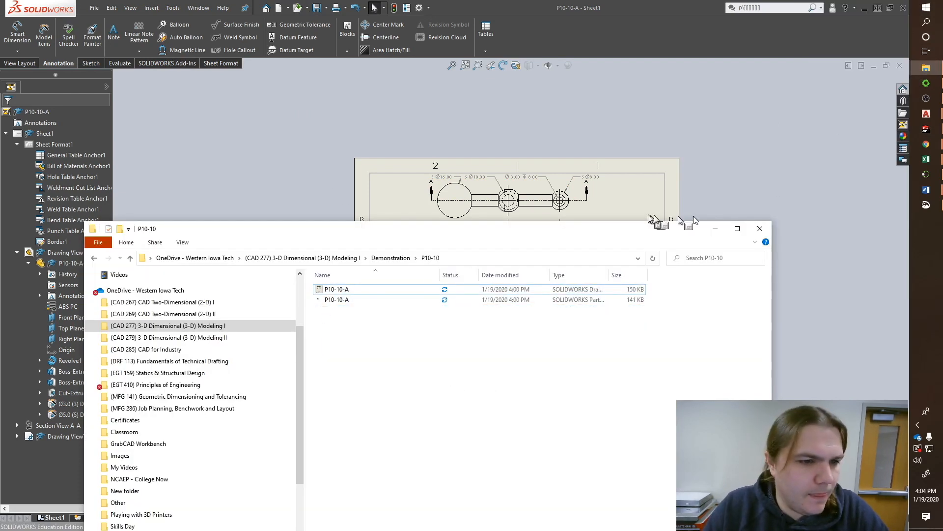
pyautogui.click(737, 163)
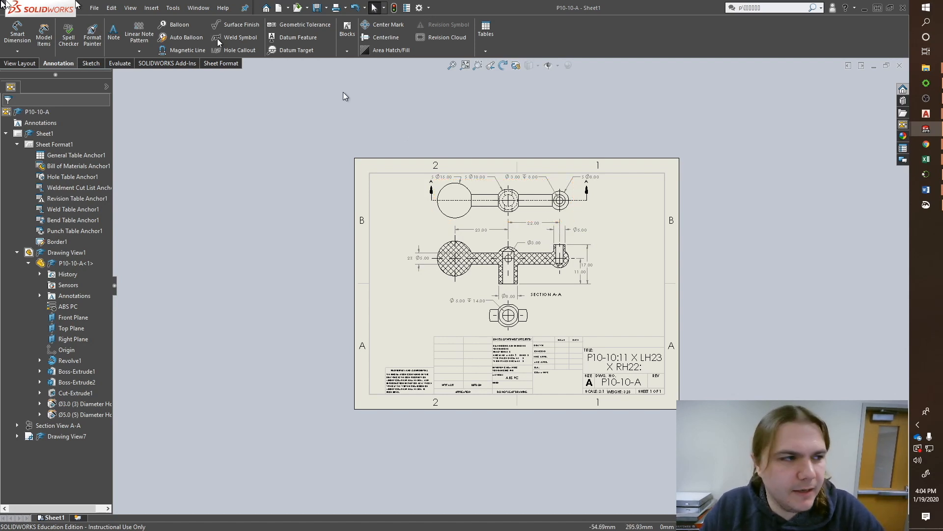
# - Start Pack and Go for the P10-10-A drawing and set the drawing's new filename to P10-10-B.SLDDRW
pyautogui.click(93, 8)
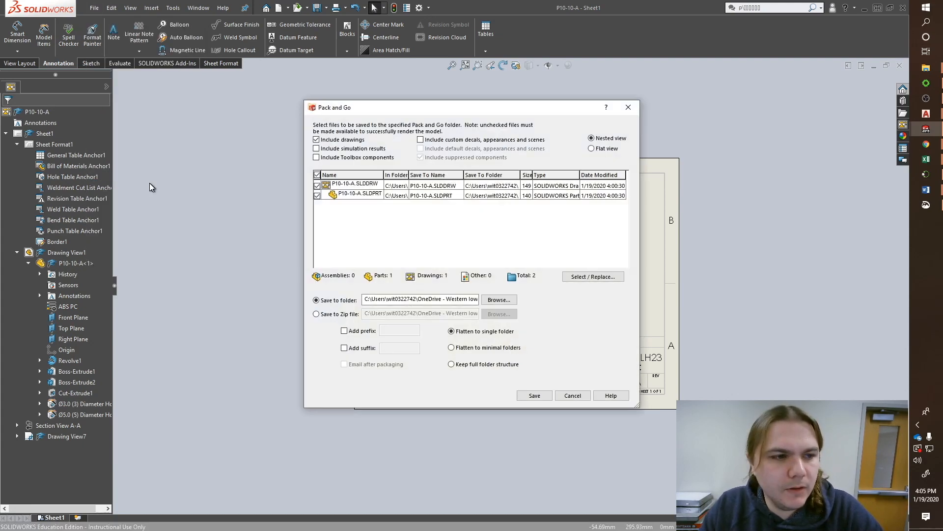
pyautogui.doubleClick(426, 189)
pyautogui.click(443, 259)
pyautogui.write('z')
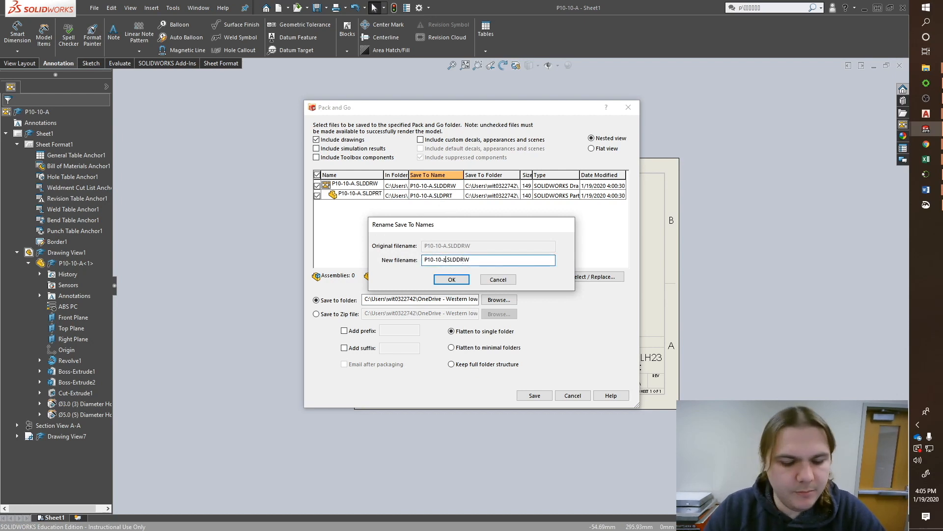
pyautogui.write('B')
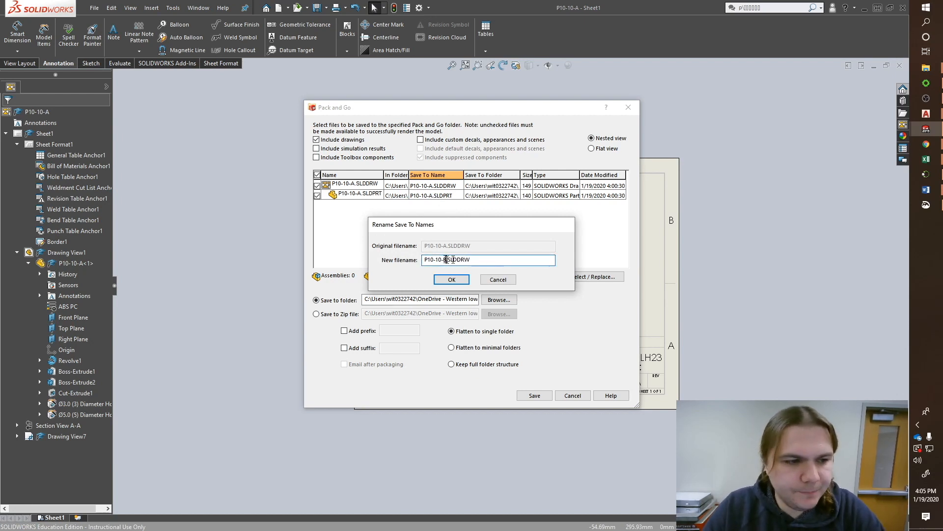
pyautogui.click(452, 279)
# - Set the part's new filename to P10-10-B.SLDPRT and save the Pack and Go copy in the same folder
pyautogui.doubleClick(429, 197)
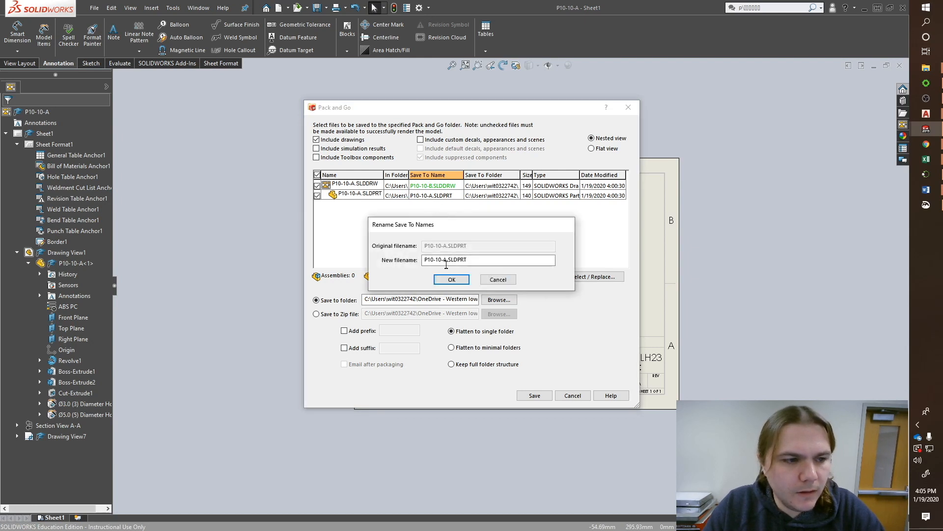
pyautogui.click(445, 260)
pyautogui.write('B')
pyautogui.click(451, 279)
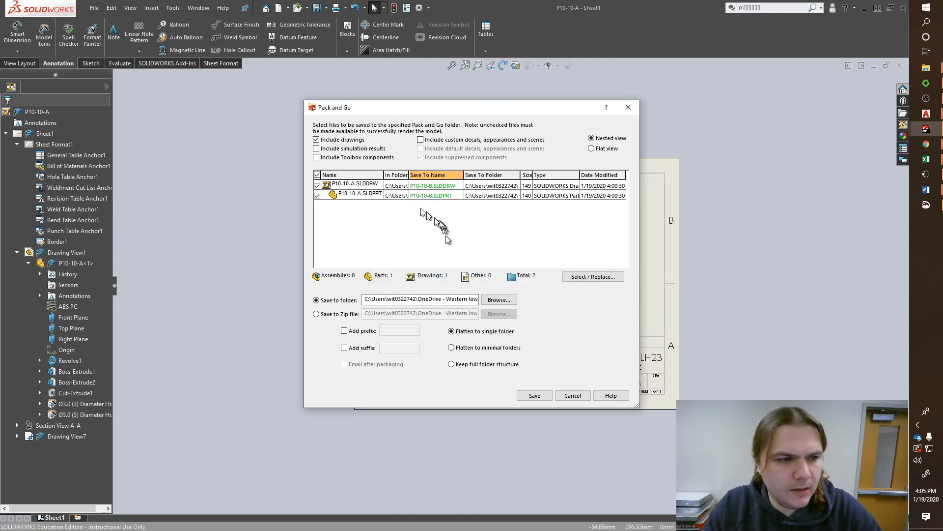
pyautogui.click(382, 195)
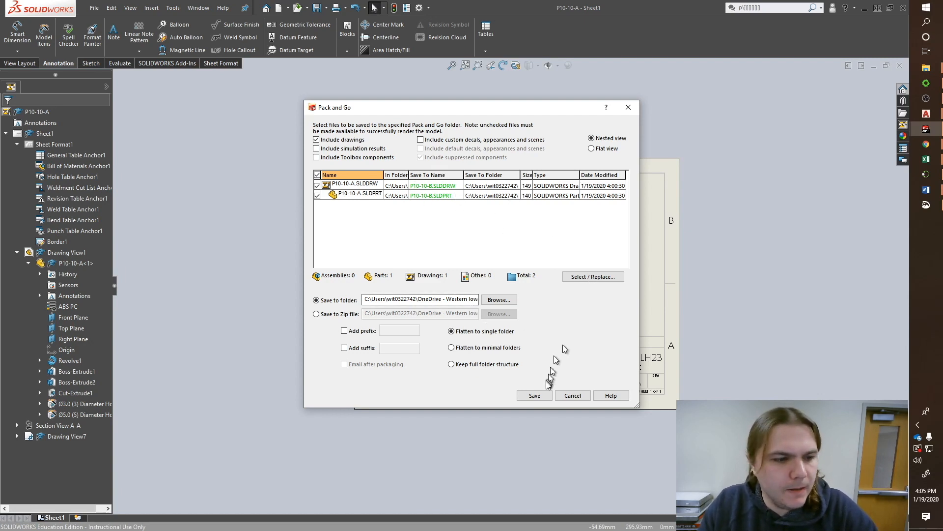
pyautogui.click(538, 396)
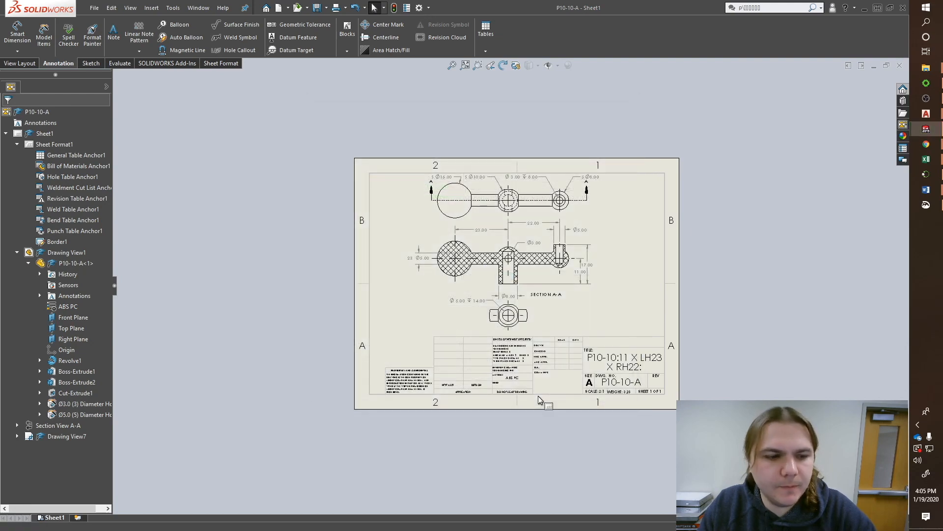
# - Open the P10-10-B part and display the dimensions of Sketch1 under Revolve1
pyautogui.click(301, 9)
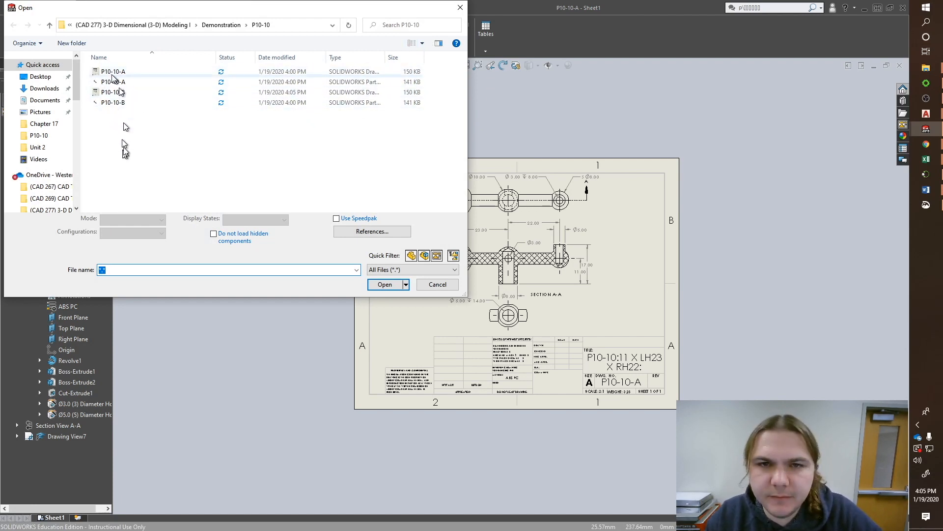
pyautogui.doubleClick(110, 104)
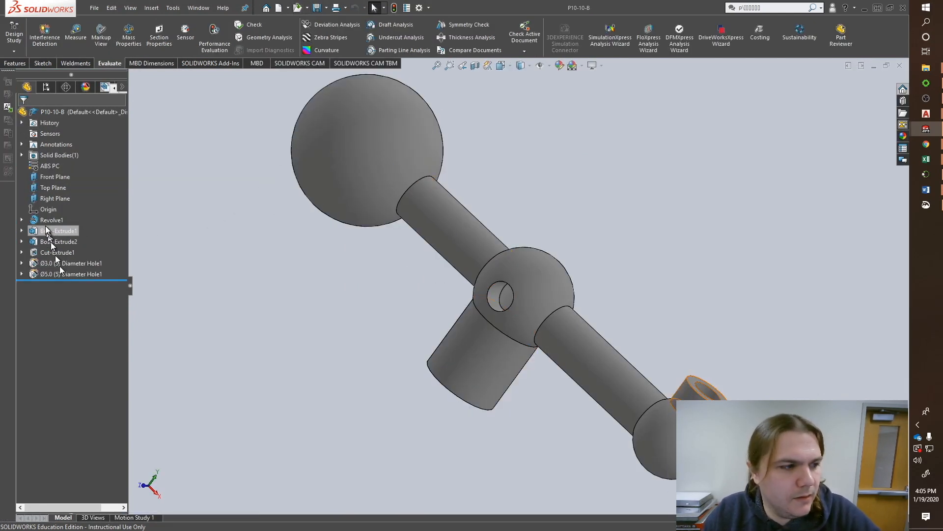
pyautogui.click(21, 220)
pyautogui.click(61, 231)
pyautogui.click(320, 397)
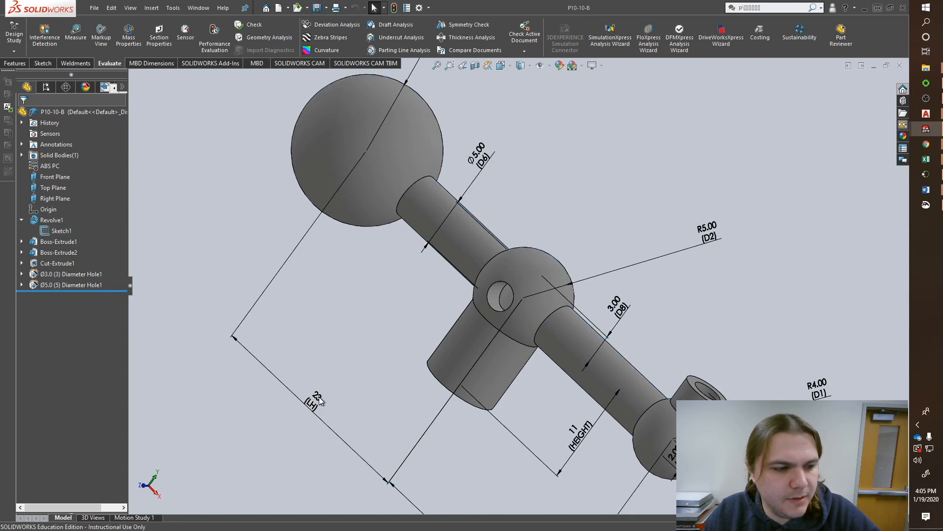
pyautogui.scroll(8, 344, 354)
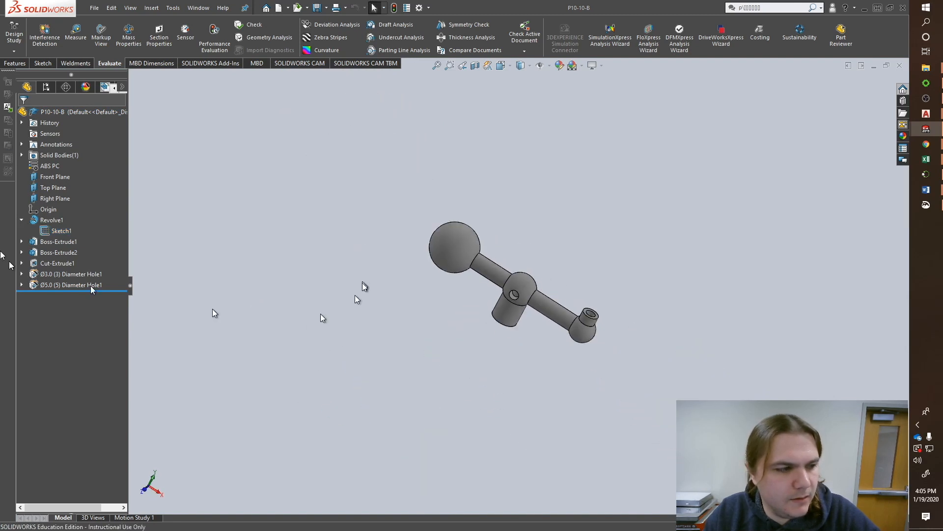
pyautogui.click(54, 230)
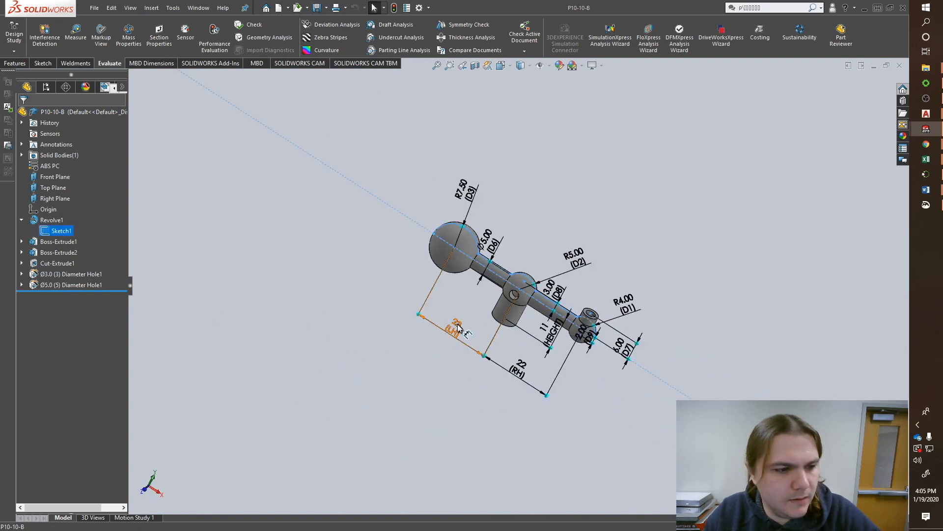
# - Set Sketch1's LH dimension to 25 mm and its RH dimension to 20 mm
pyautogui.doubleClick(456, 324)
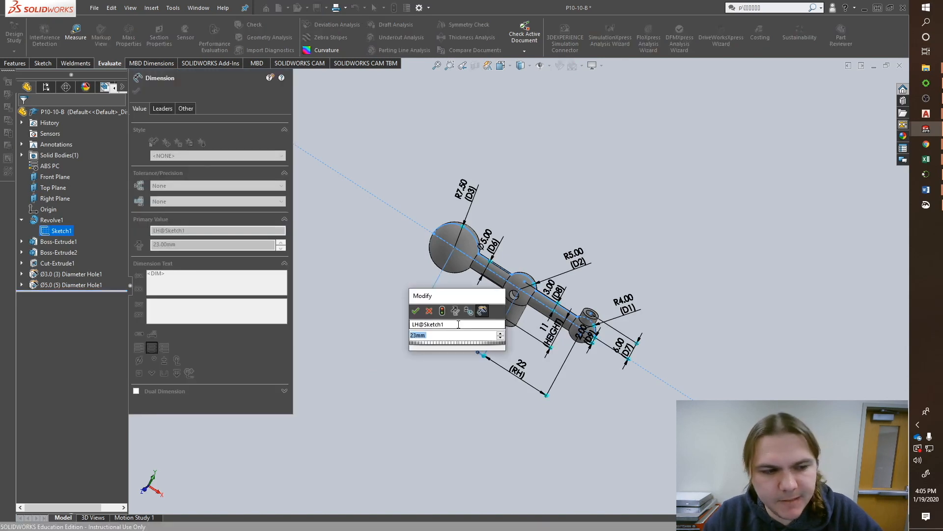
pyautogui.write('=')
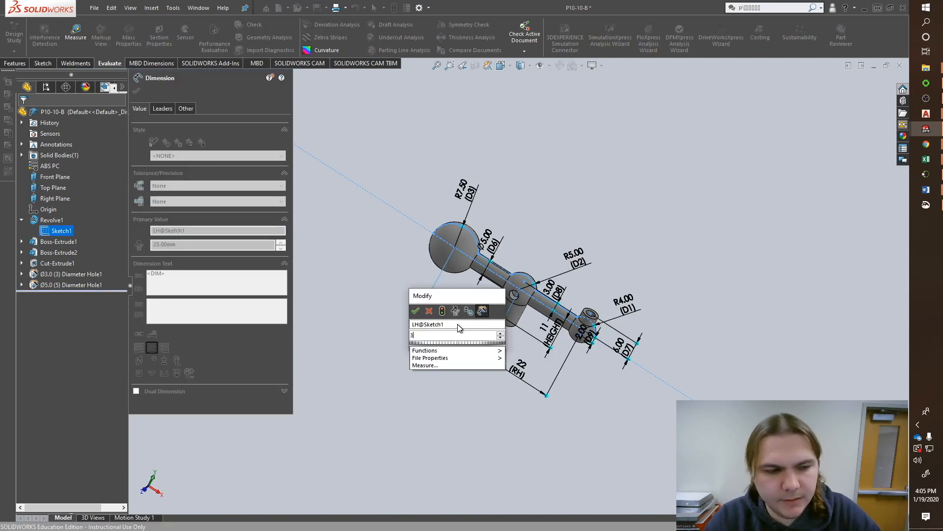
pyautogui.write('22')
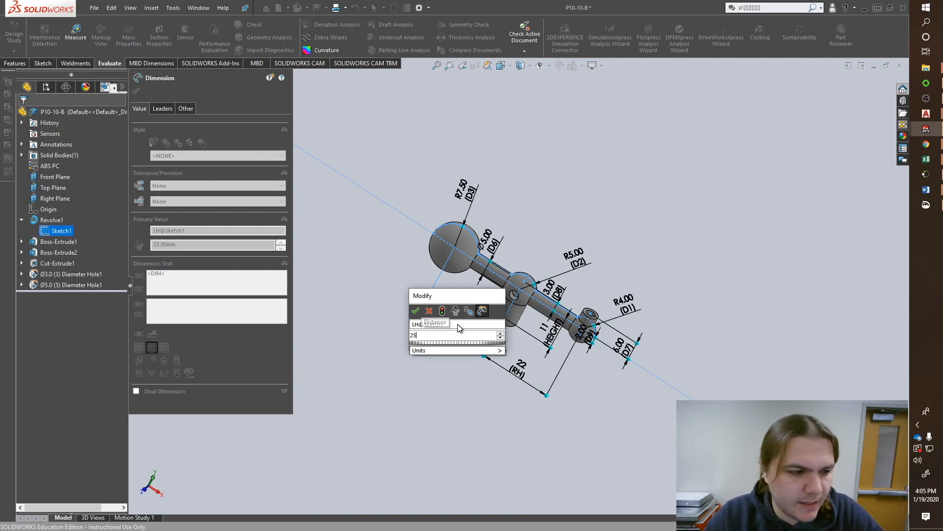
pyautogui.press('Return')
pyautogui.doubleClick(518, 365)
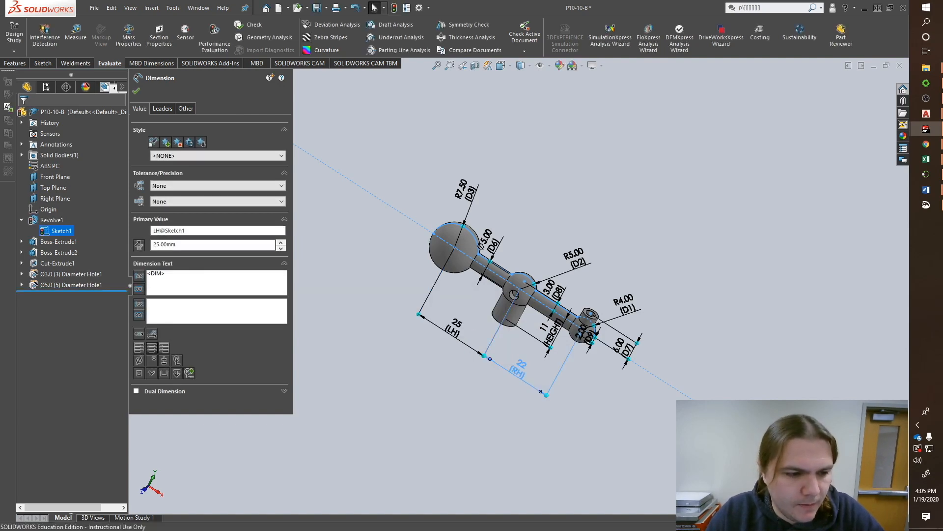
pyautogui.write('20')
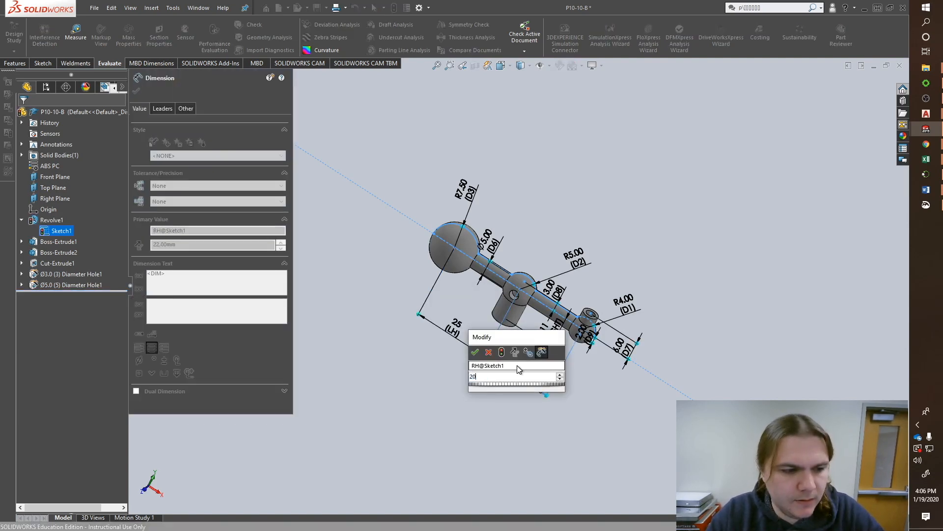
pyautogui.press('Return')
# - Set Sketch1's HEIGHT dimension to 10 mm and save the rebuilt P10-10-B part
pyautogui.doubleClick(544, 334)
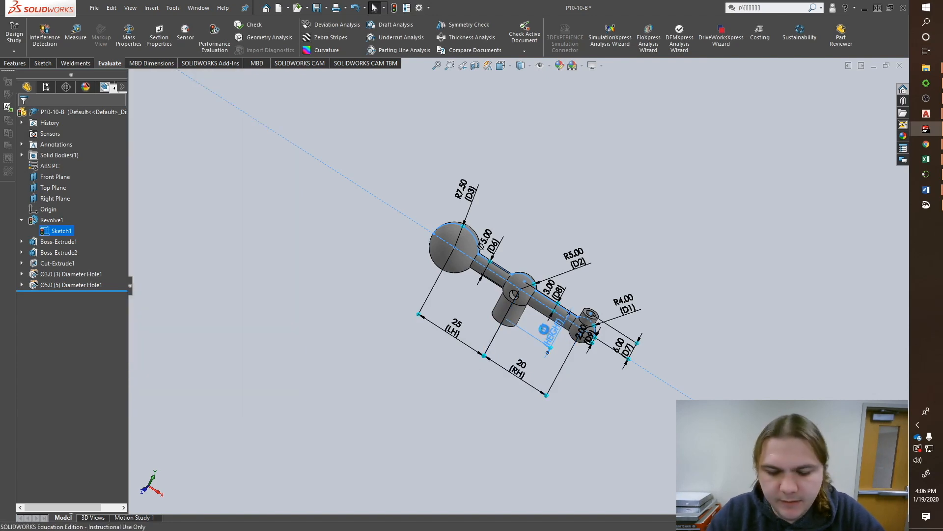
pyautogui.write('10')
pyautogui.press('Return')
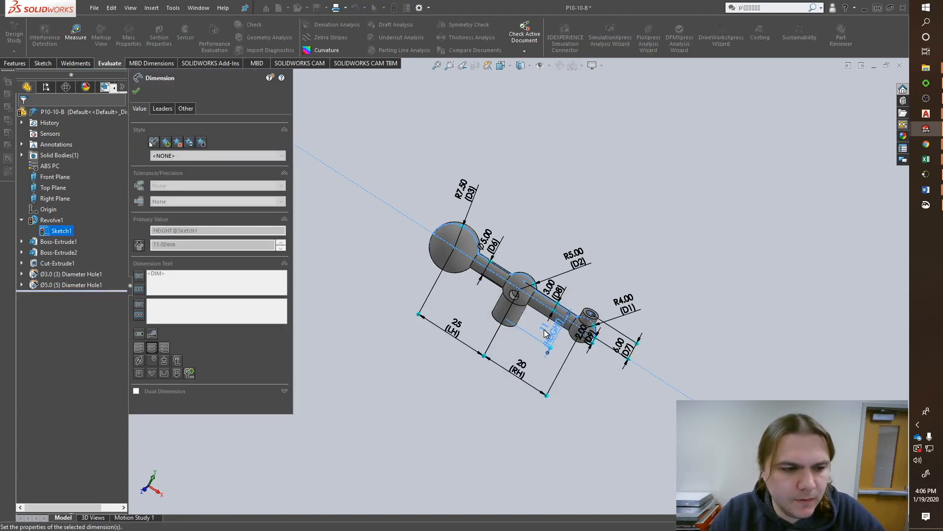
pyautogui.click(636, 229)
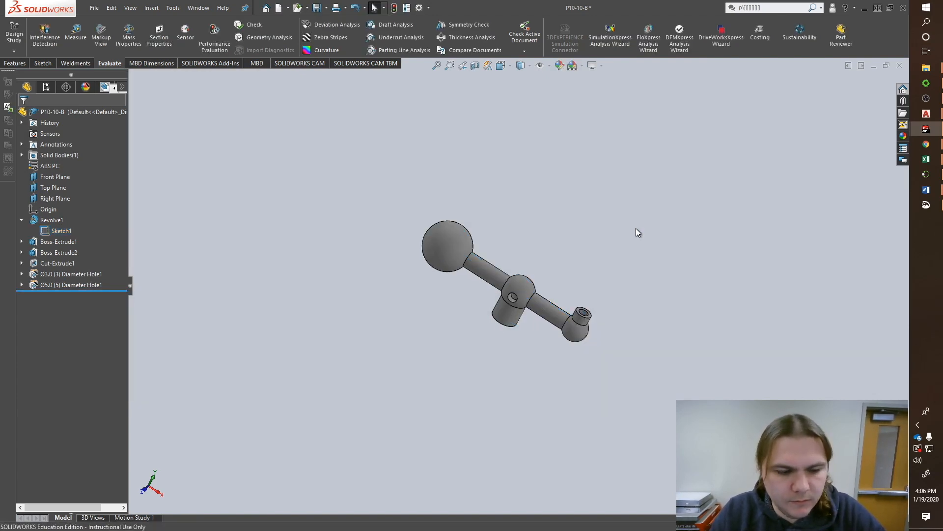
pyautogui.hotkey('ctrl', 's')
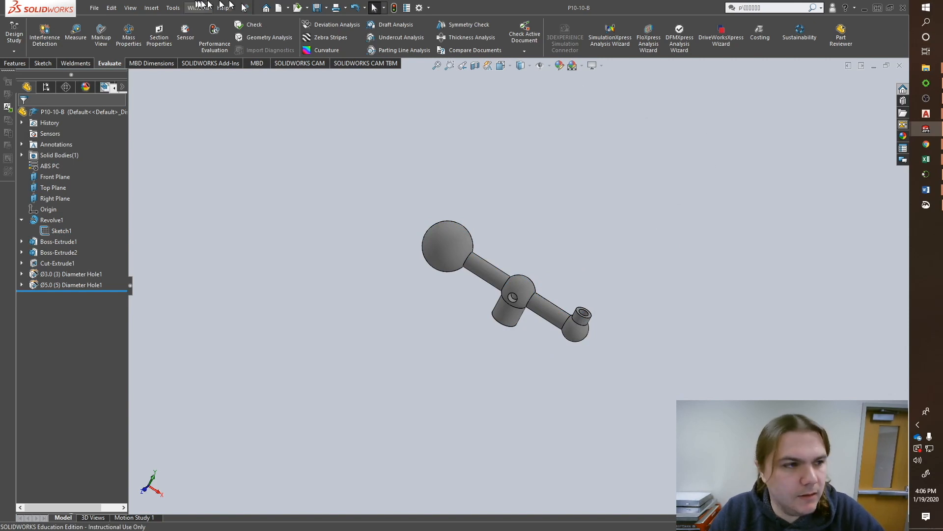
# - Open the P10-10-B drawing and check its views and dimensions across the sheet
pyautogui.click(301, 8)
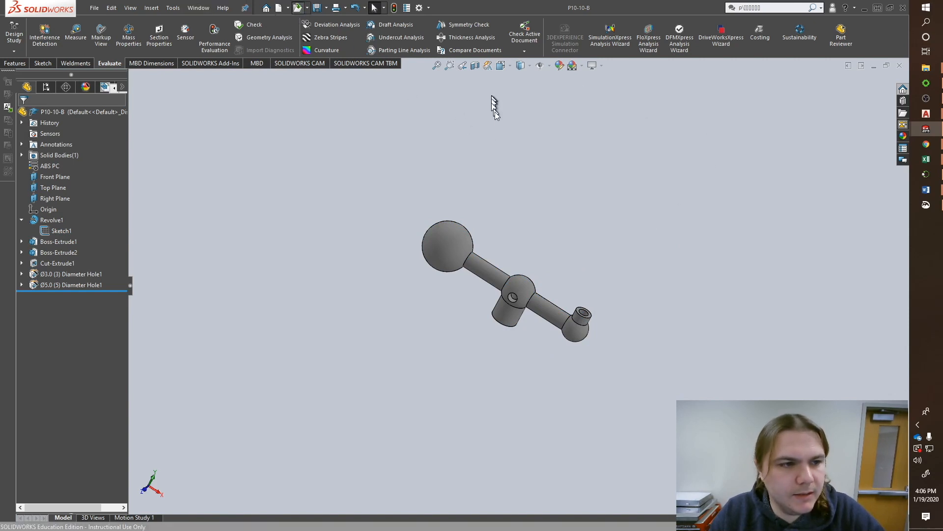
pyautogui.doubleClick(128, 92)
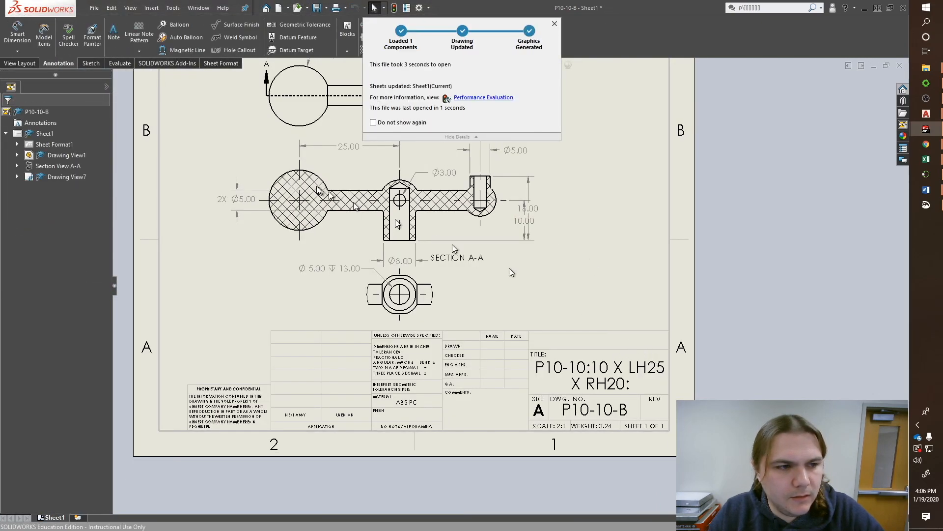
pyautogui.scroll(3, 422, 139)
pyautogui.moveTo(422, 140); pyautogui.dragTo(439, 171, button='middle')
pyautogui.scroll(-2, 438, 171)
pyautogui.moveTo(558, 274); pyautogui.dragTo(537, 257, button='middle')
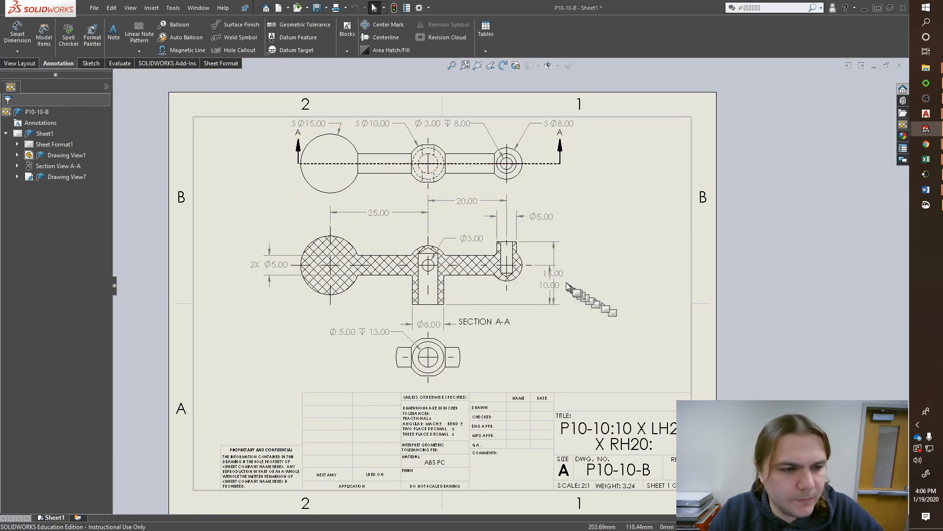
# - Move section view A-A's overall height dimension clear of the neighbouring height dimension, check the title block and save the drawing
pyautogui.moveTo(557, 274)
pyautogui.mouseDown()
pyautogui.moveTo(593, 278)
pyautogui.moveTo(570, 276)
pyautogui.mouseUp()
pyautogui.click(615, 248)
pyautogui.moveTo(670, 439); pyautogui.dragTo(624, 332, button='middle')
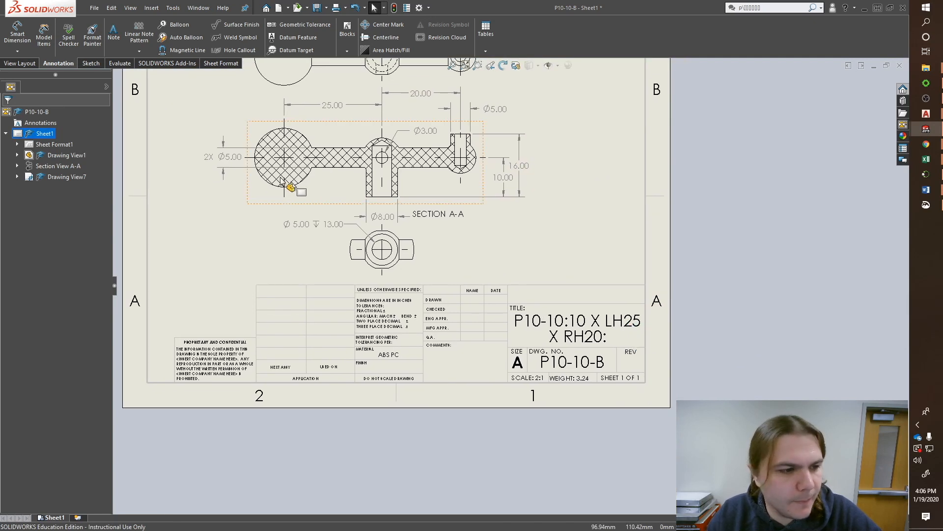
pyautogui.moveTo(329, 164); pyautogui.dragTo(375, 256, button='middle')
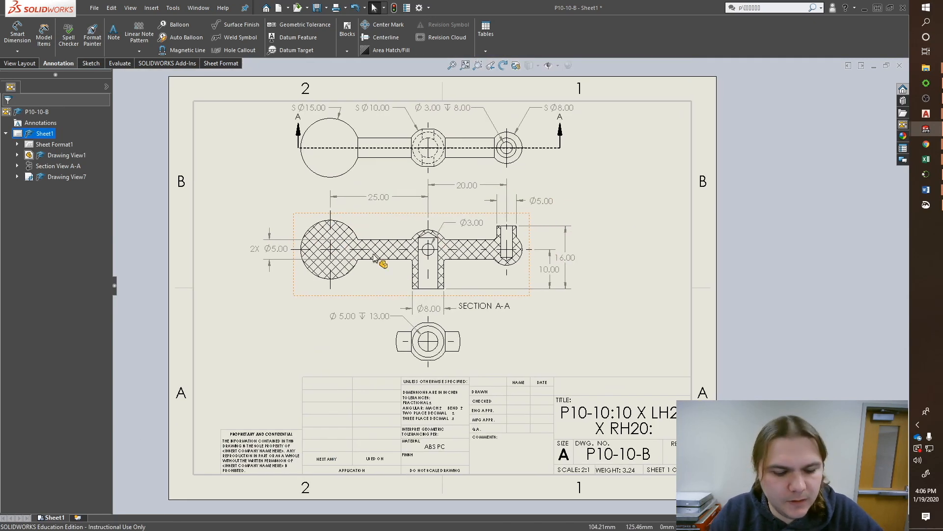
pyautogui.hotkey('ctrl', 's')
# - Switch to GrabCAD Workbench and upload the P10-10-B drawing and part files to the P10-10 project folder
pyautogui.moveTo(930, 144)
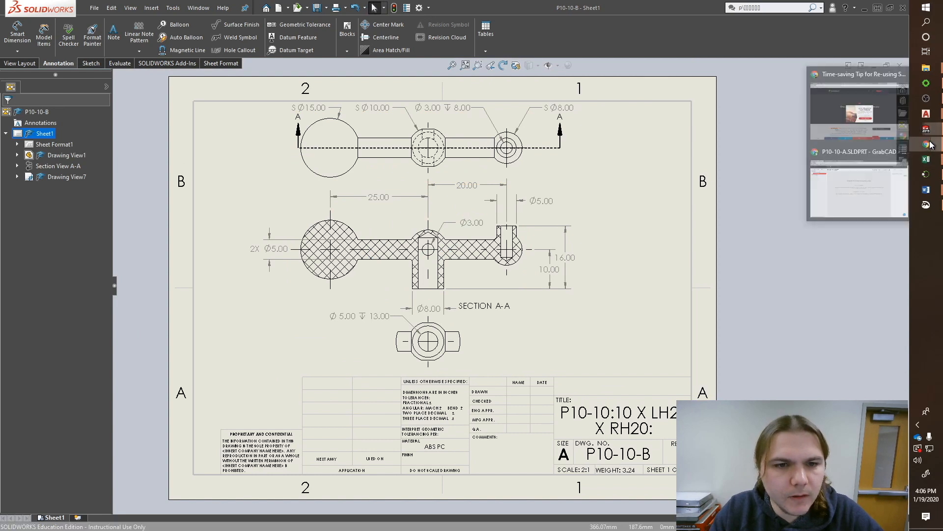
pyautogui.click(864, 197)
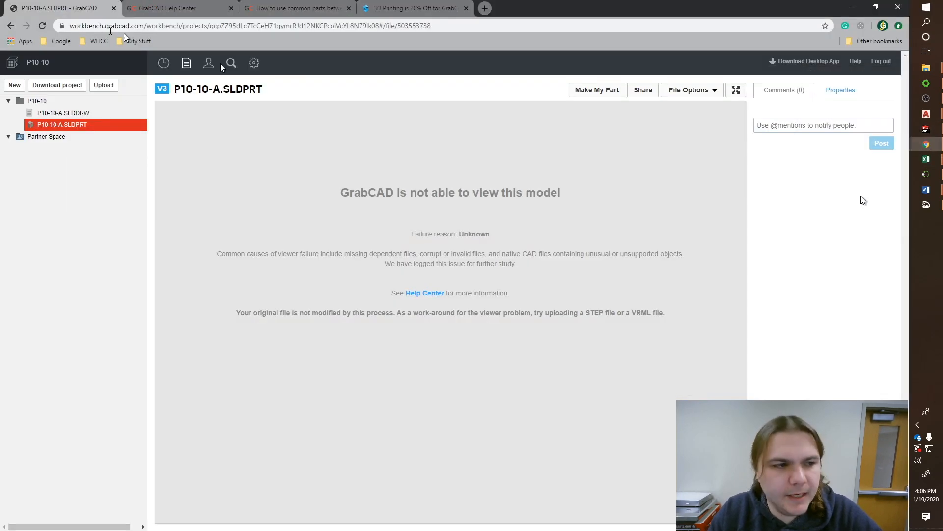
pyautogui.click(22, 102)
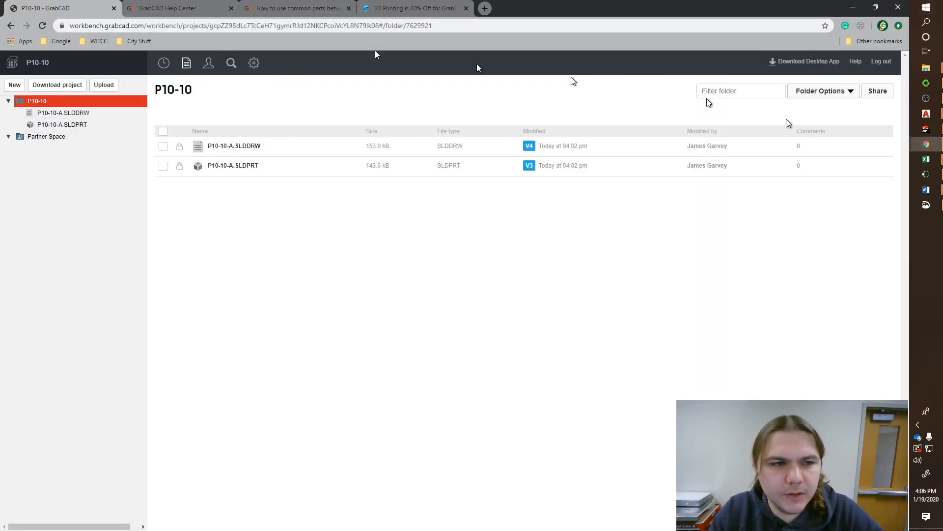
pyautogui.click(104, 85)
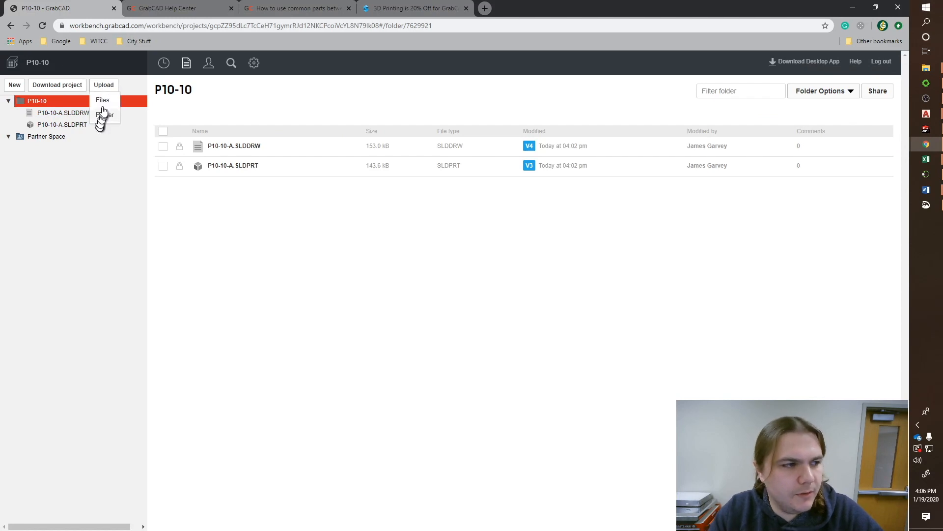
pyautogui.click(103, 102)
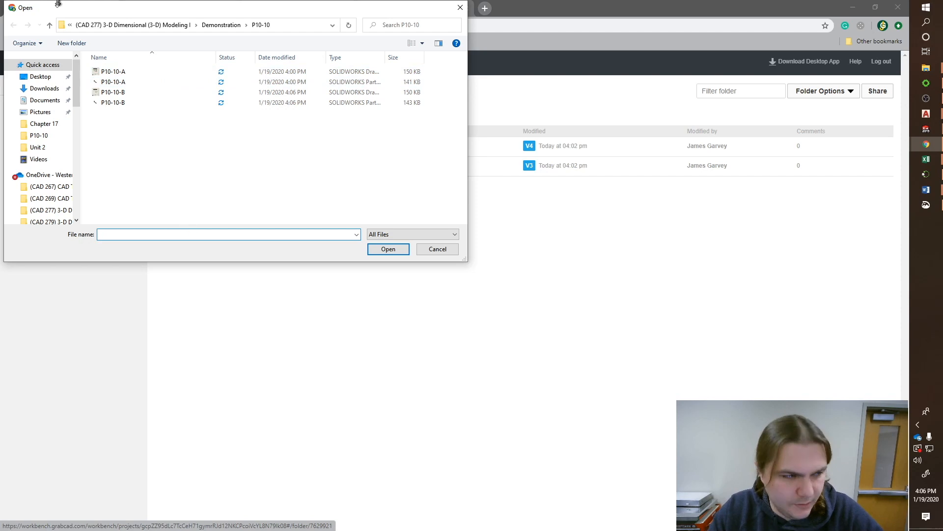
pyautogui.click(119, 103)
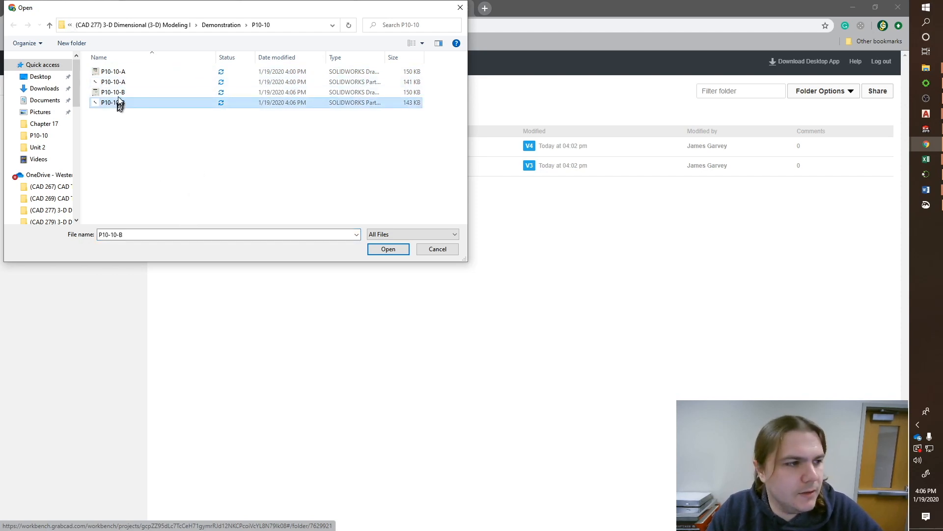
pyautogui.keyDown('ctrl'); pyautogui.click(118, 97); pyautogui.keyUp('ctrl')
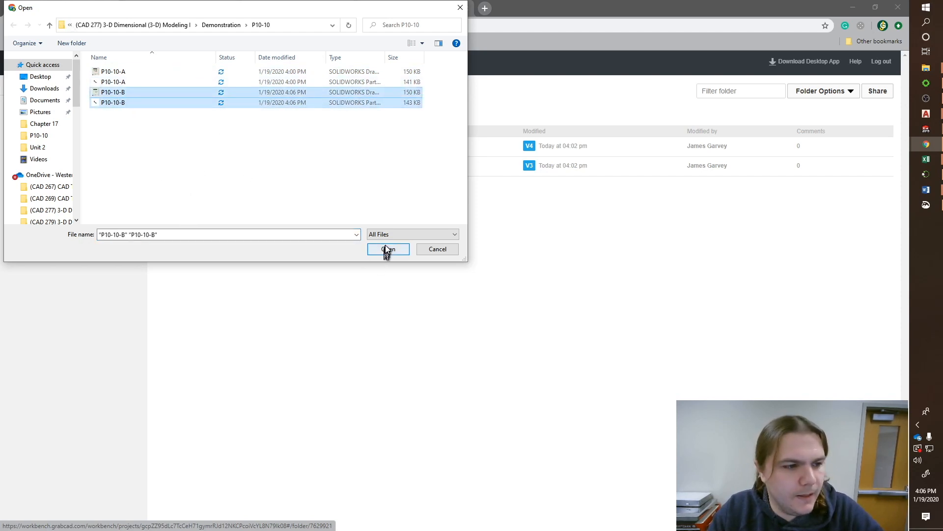
pyautogui.click(387, 250)
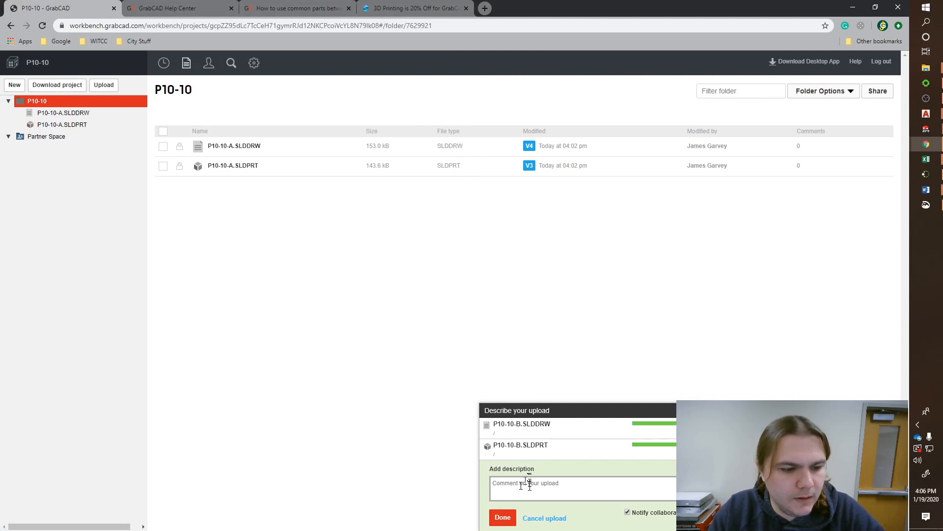
# - Describe the upload as "First upload." and complete it
pyautogui.write('First')
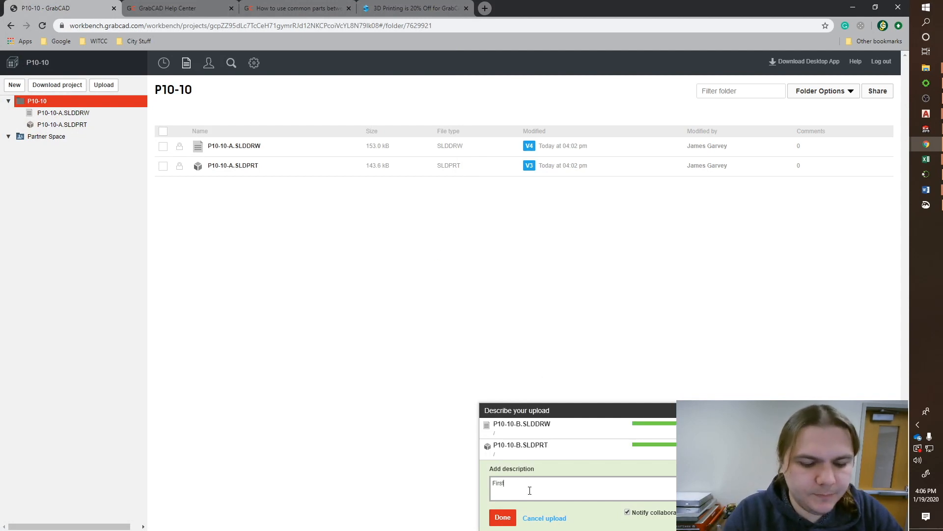
pyautogui.write(' upload.')
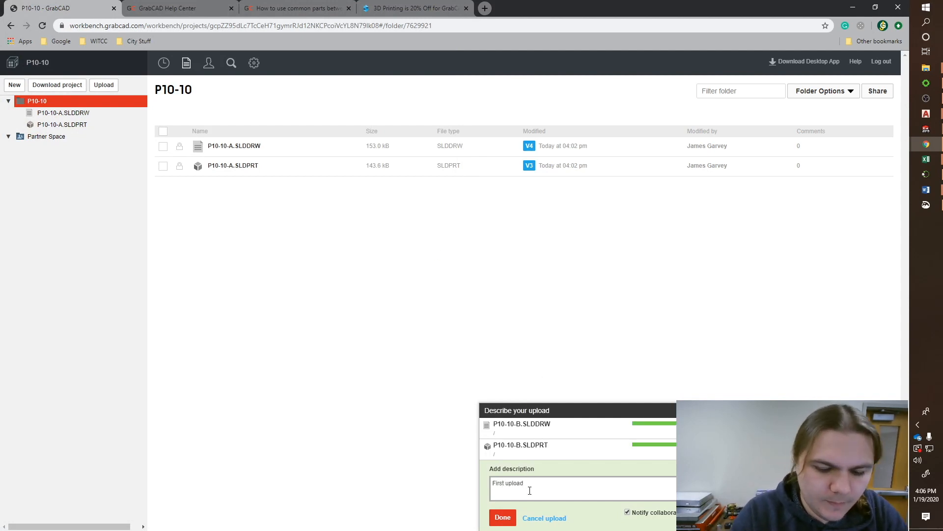
pyautogui.click(503, 519)
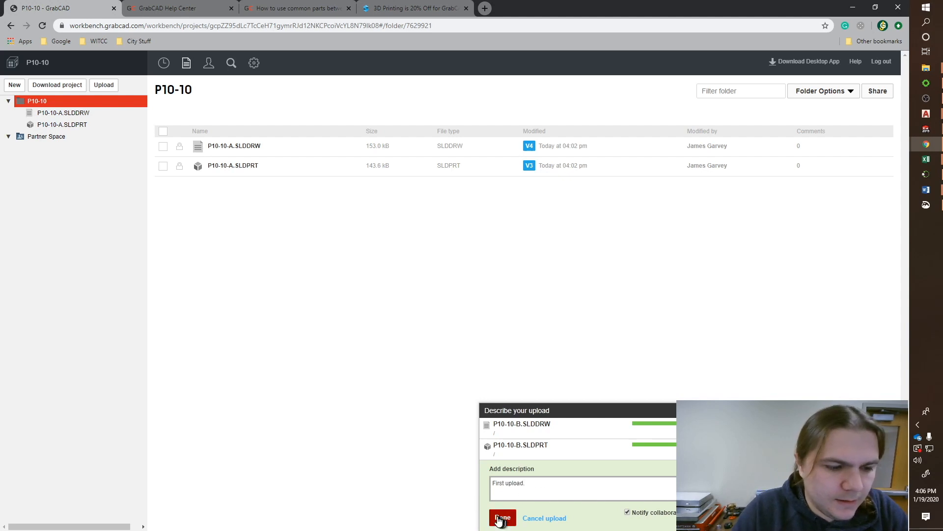